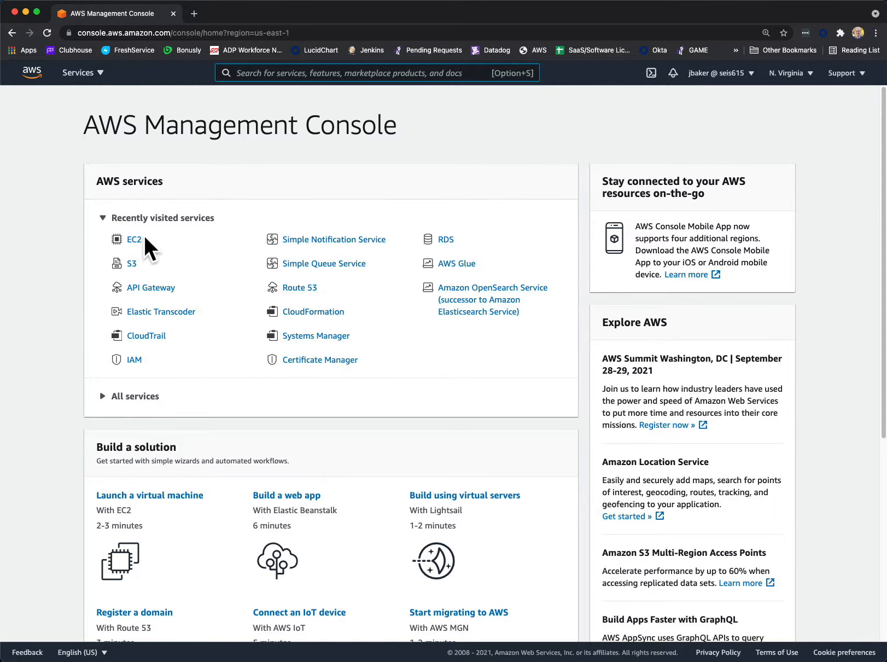
Step: Open the EC2 service, check its dashboard, and start launching a new instance from the Instances list
{"action": "left_click", "coordinate": [129, 238]}
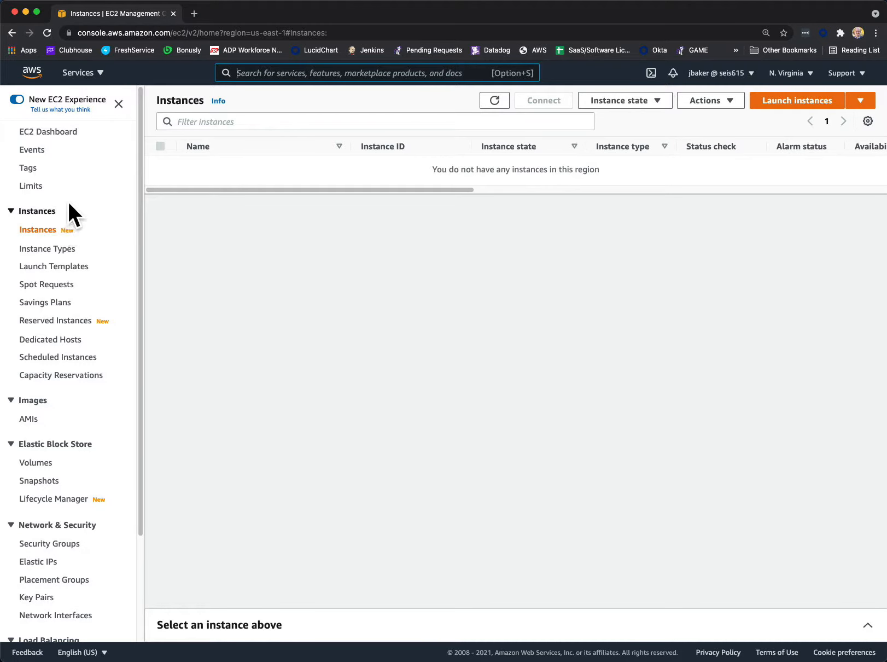
{"action": "left_click", "coordinate": [55, 134]}
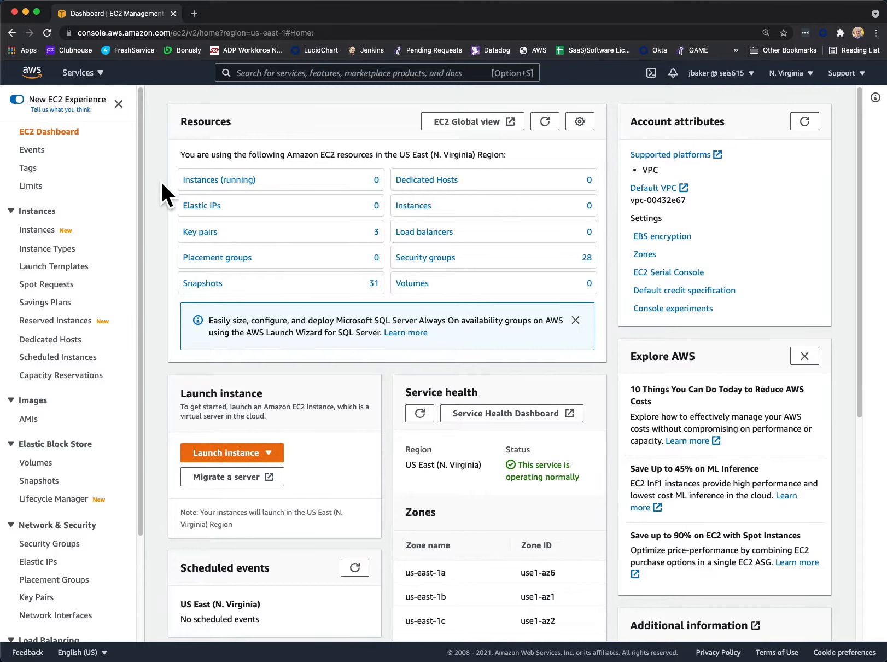
{"action": "left_click", "coordinate": [45, 231]}
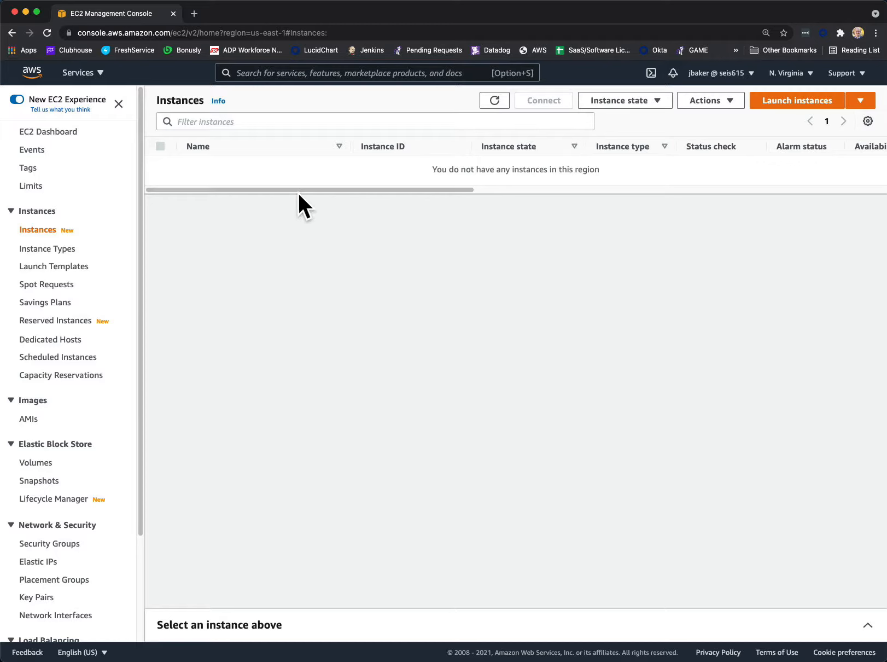
{"action": "left_click", "coordinate": [800, 101]}
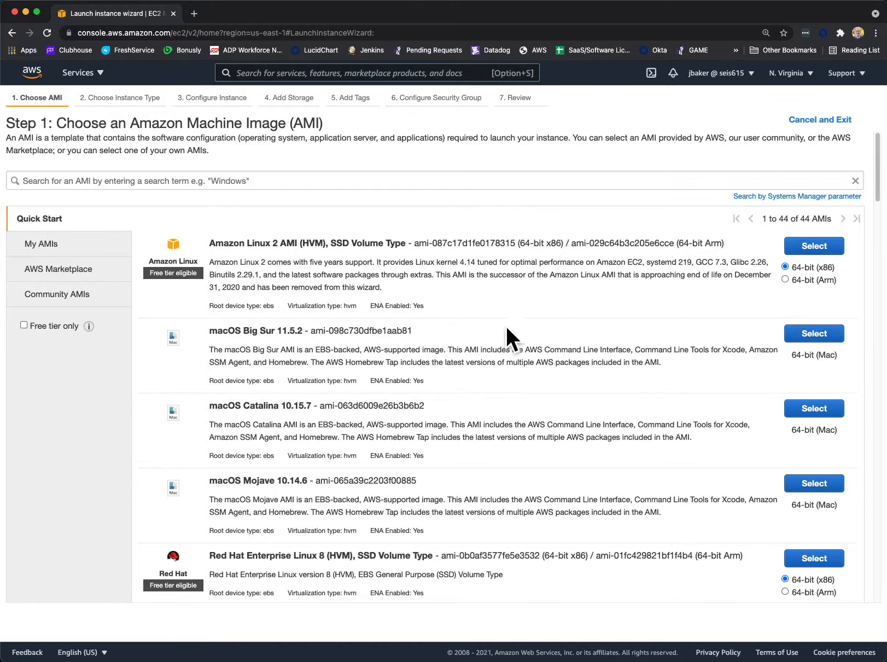
Step: Look through the Quick Start machine images offered for the new instance
{"action": "scroll", "coordinate": [511, 332], "scroll_direction": "down", "scroll_amount": 3}
{"action": "scroll", "coordinate": [512, 336], "scroll_direction": "down", "scroll_amount": 15}
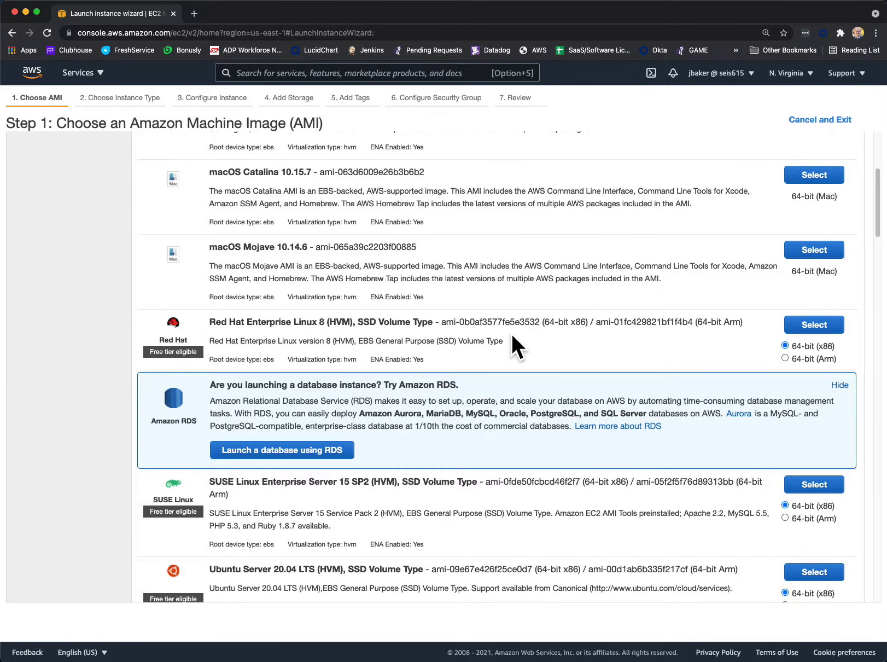
{"action": "scroll", "coordinate": [511, 335], "scroll_direction": "up", "scroll_amount": 20}
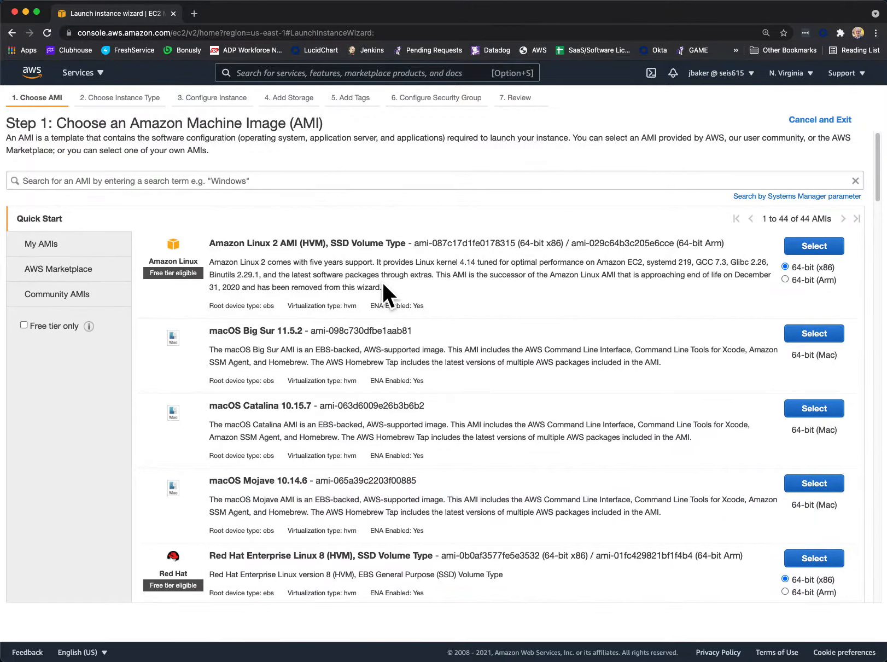
{"action": "scroll", "coordinate": [472, 300], "scroll_direction": "down", "scroll_amount": 4}
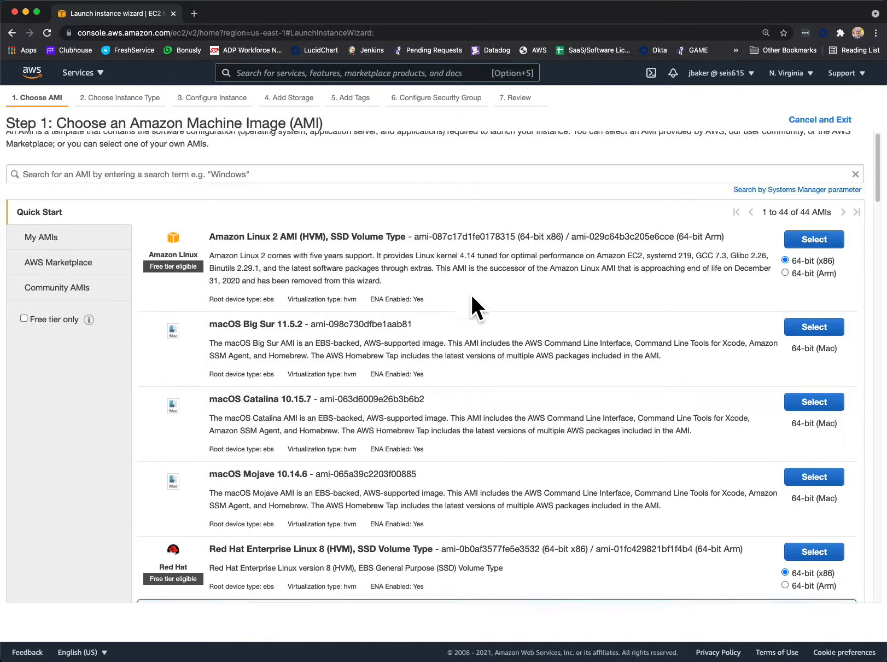
{"action": "scroll", "coordinate": [471, 295], "scroll_direction": "down", "scroll_amount": 6}
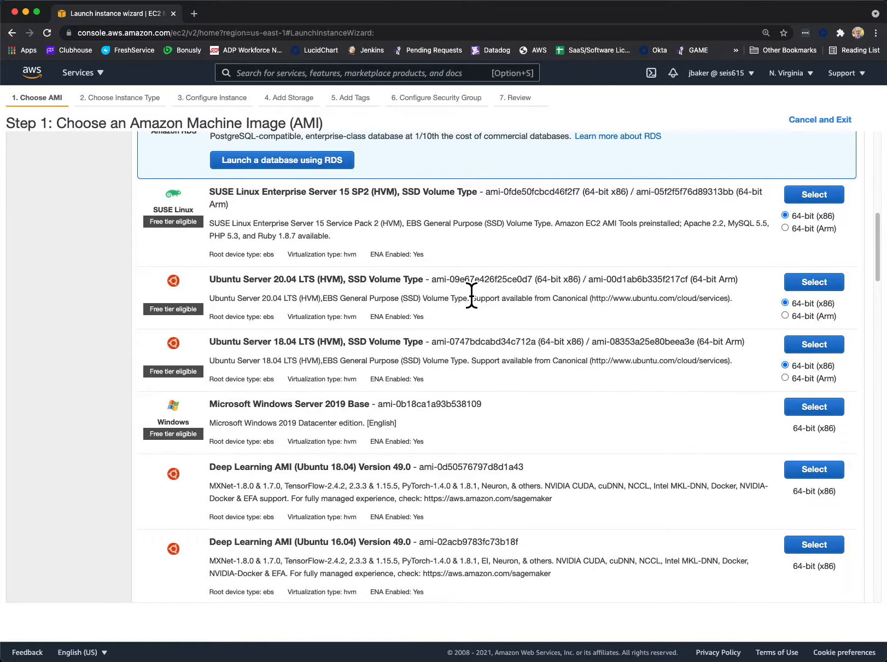
{"action": "scroll", "coordinate": [471, 295], "scroll_direction": "down", "scroll_amount": 1}
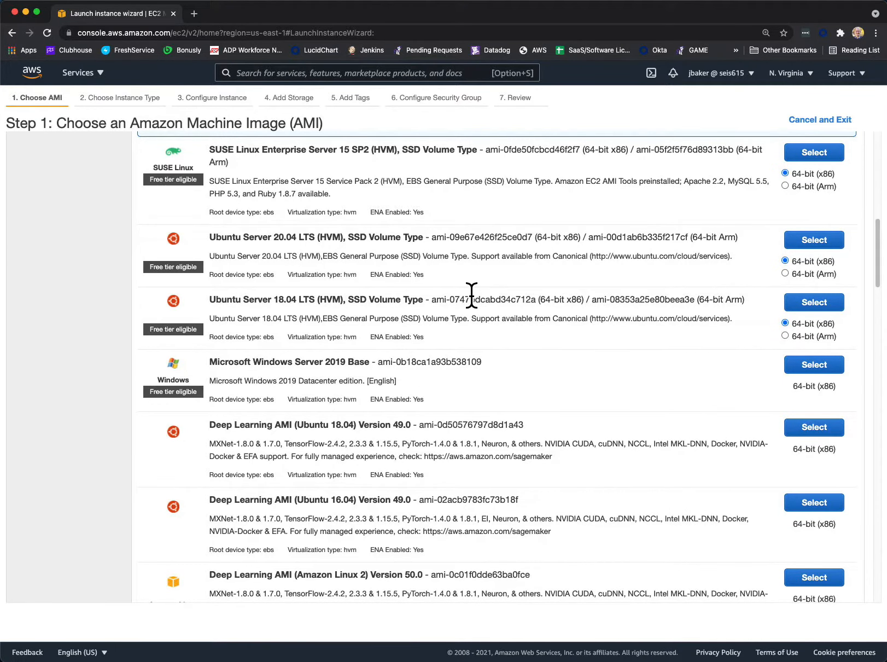
{"action": "scroll", "coordinate": [472, 296], "scroll_direction": "down", "scroll_amount": 10}
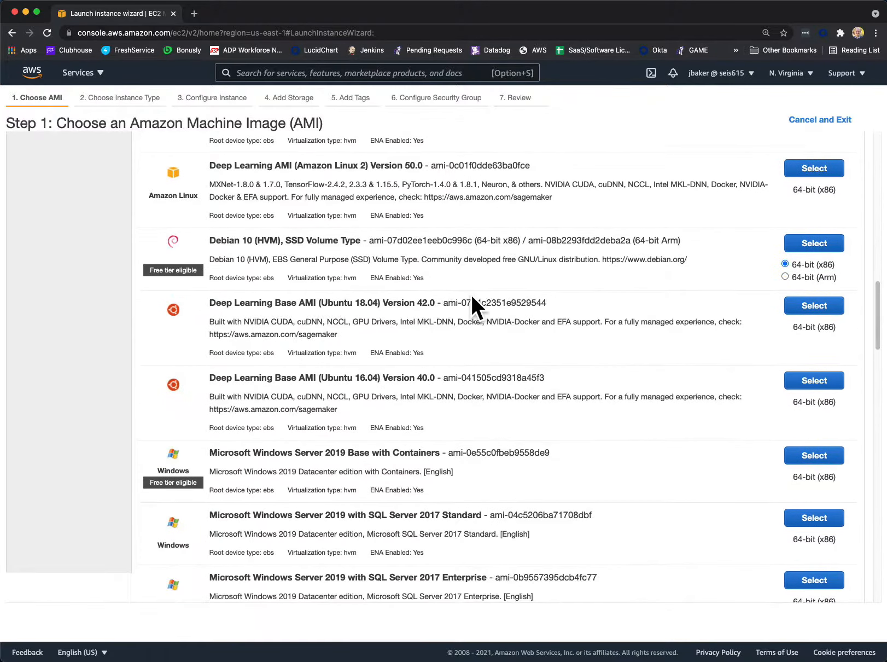
{"action": "scroll", "coordinate": [472, 298], "scroll_direction": "up", "scroll_amount": 13}
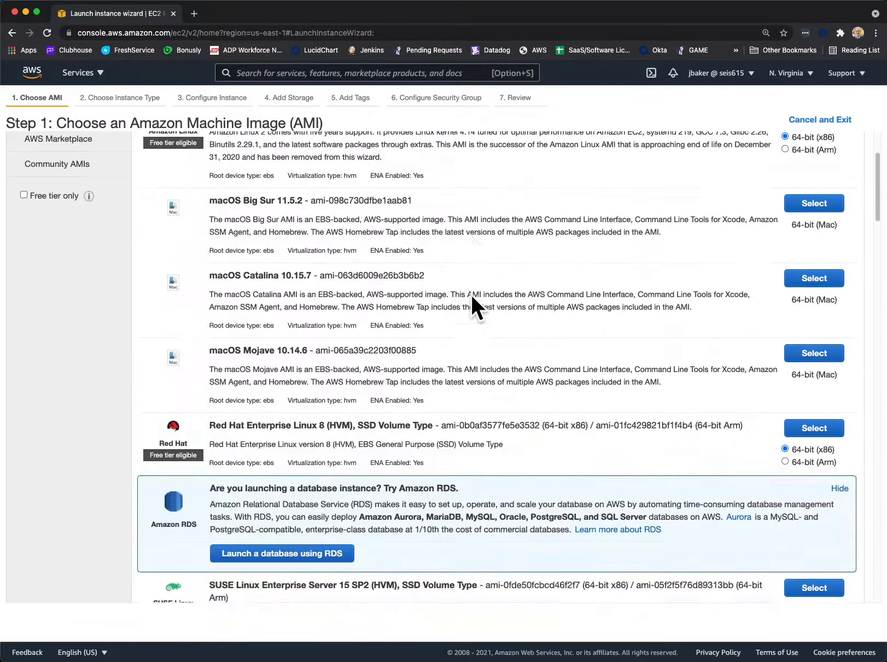
{"action": "scroll", "coordinate": [470, 293], "scroll_direction": "up", "scroll_amount": 3}
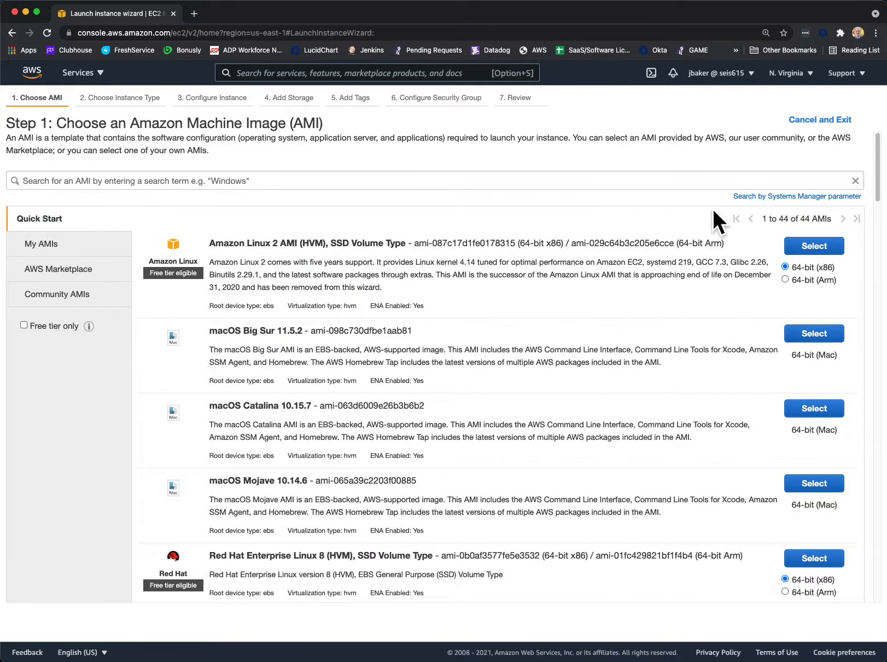
Step: Select the 64-bit (x86) Amazon Linux 2 AMI and continue to the instance details with the t2.micro type
{"action": "left_click", "coordinate": [815, 247]}
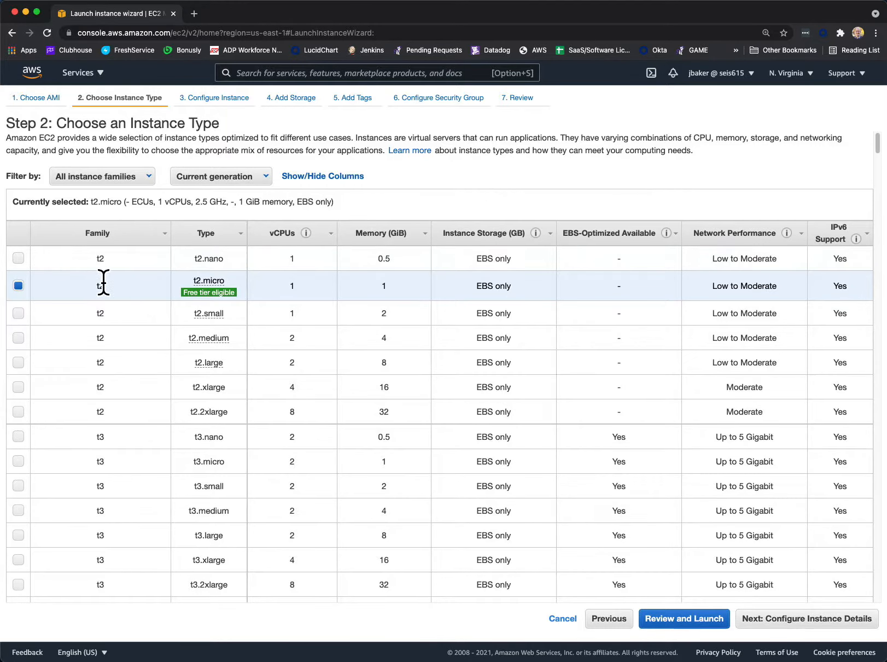
{"action": "mouse_move", "coordinate": [207, 279]}
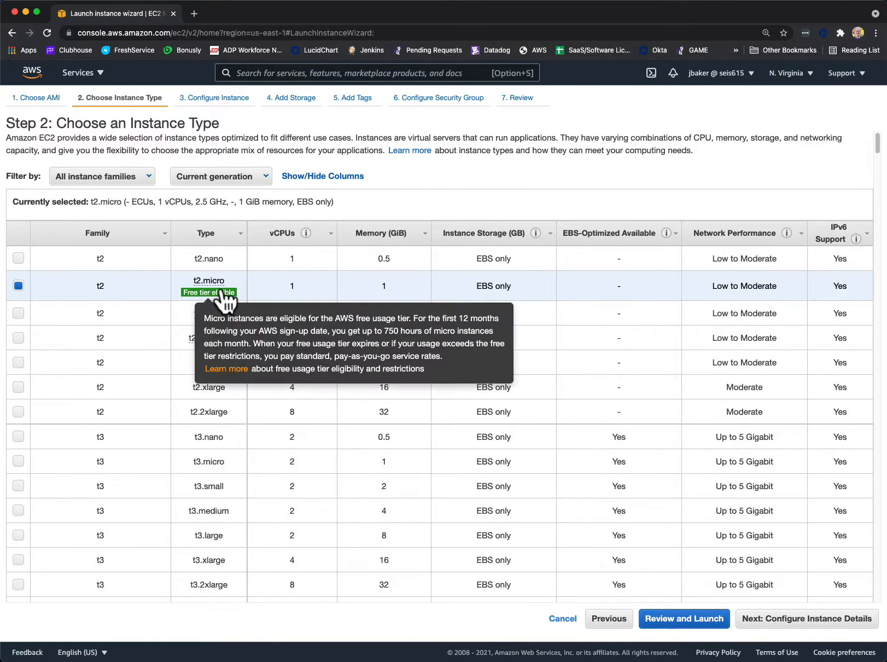
{"action": "left_click", "coordinate": [825, 621]}
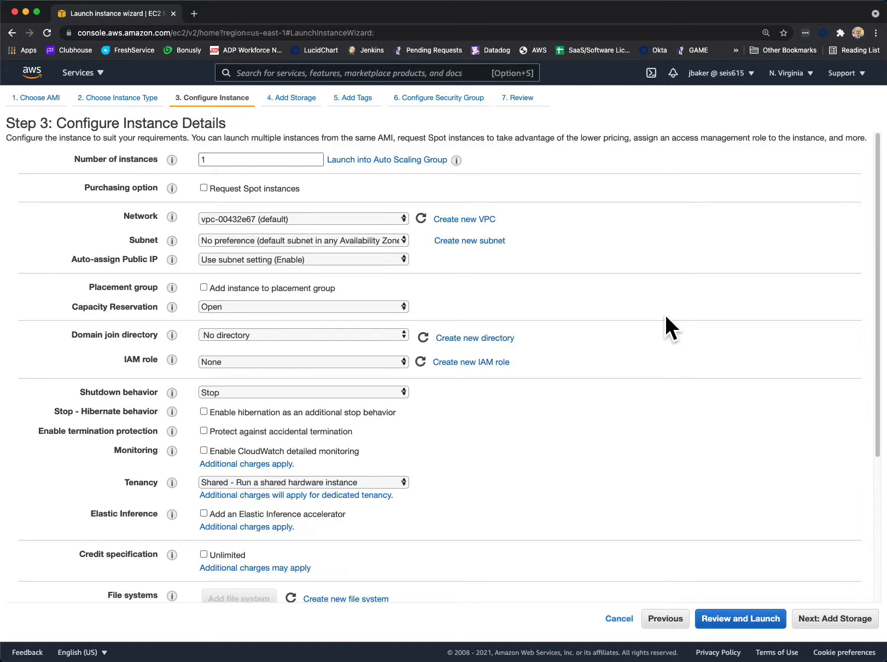
Step: Preview the Spot instance request options and prices, leaving the Spot request disabled
{"action": "left_click", "coordinate": [211, 159]}
{"action": "left_click", "coordinate": [203, 187]}
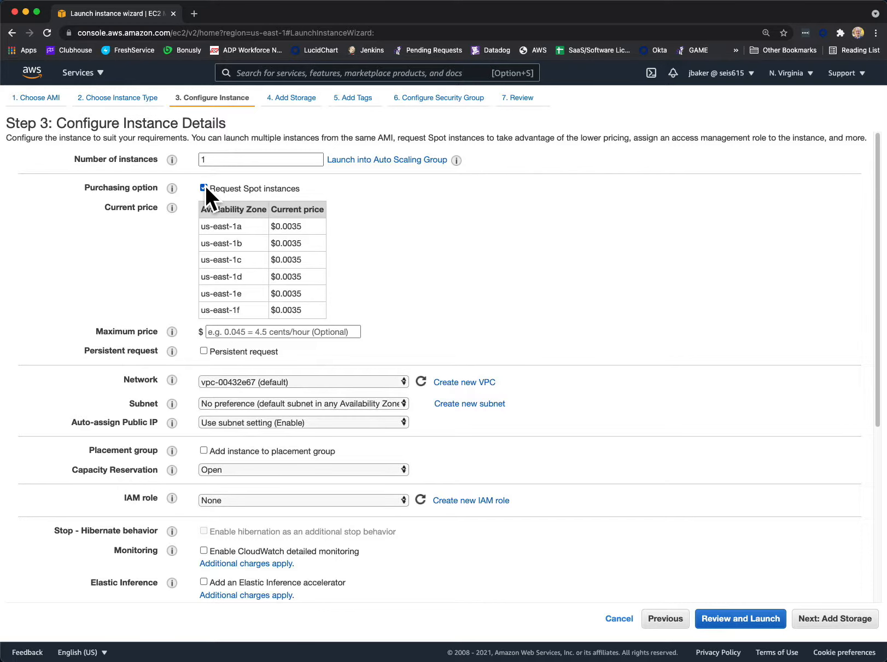
{"action": "left_click", "coordinate": [205, 188]}
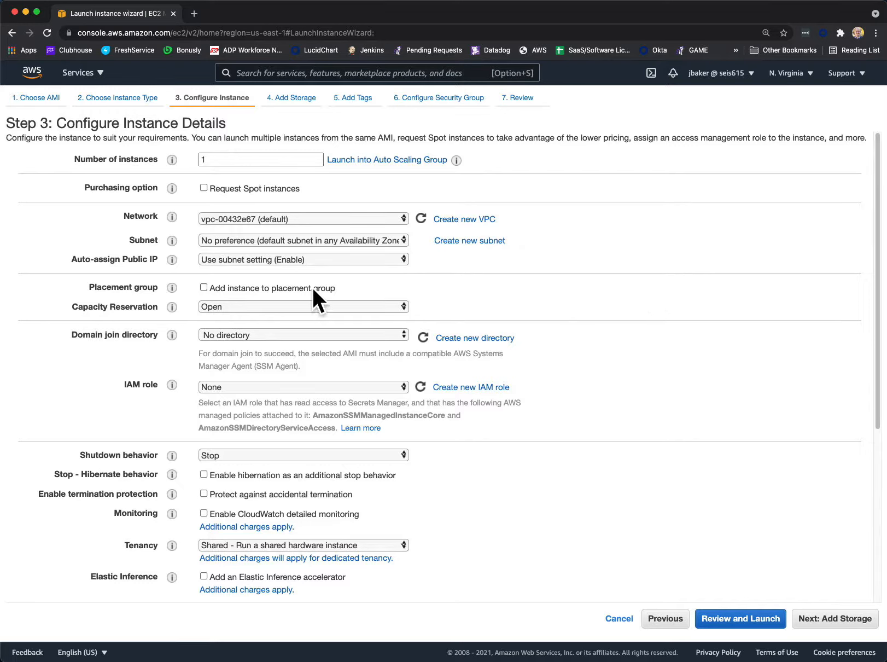
Step: Check the placement group and capacity reservation options, leaving no placement group and the reservation set to Open
{"action": "left_click", "coordinate": [204, 287]}
{"action": "left_click", "coordinate": [204, 288]}
{"action": "left_click", "coordinate": [349, 307]}
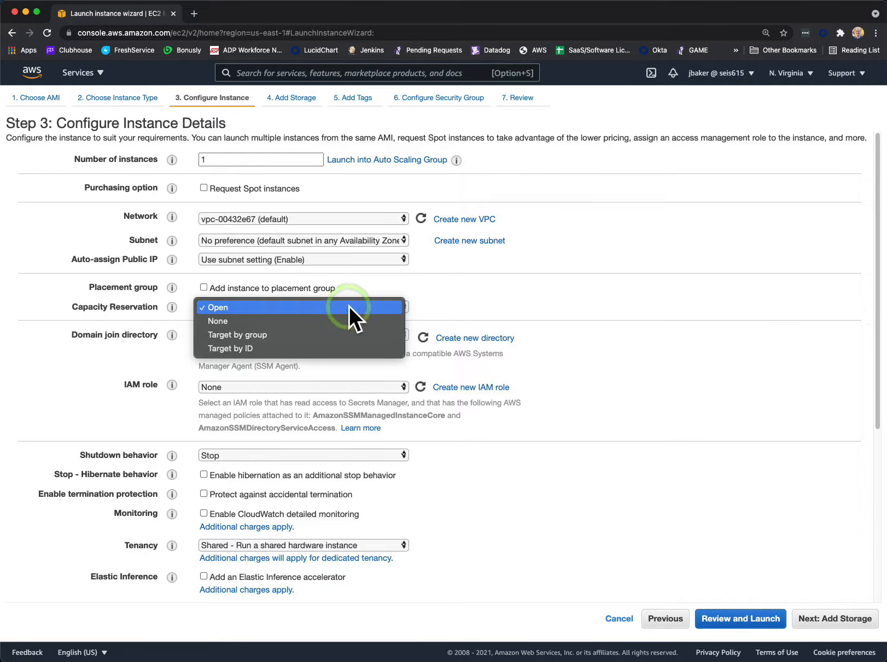
{"action": "left_click", "coordinate": [473, 299]}
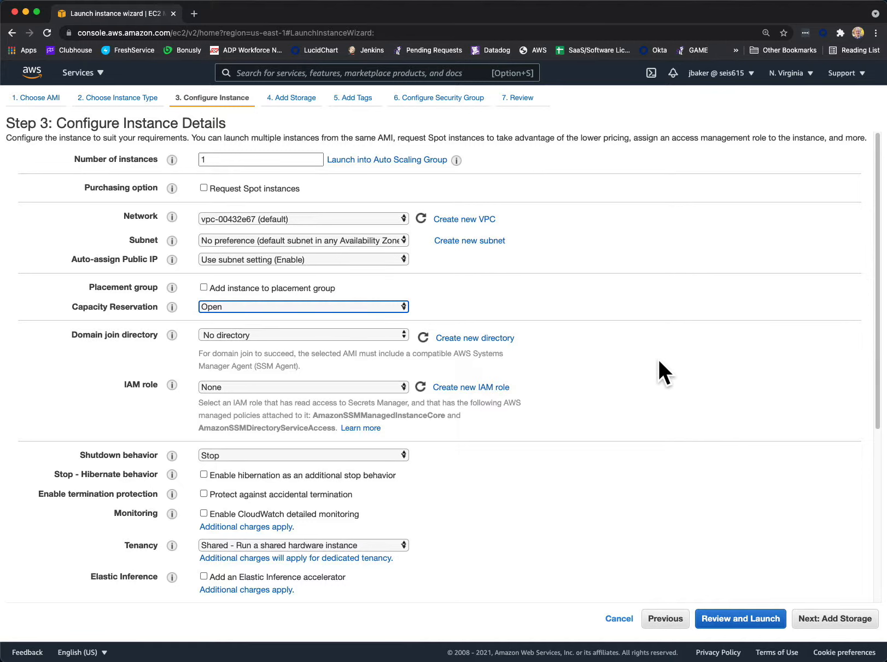
Step: Assign the SSMAccess IAM role to the instance
{"action": "scroll", "coordinate": [658, 361], "scroll_direction": "down", "scroll_amount": 5}
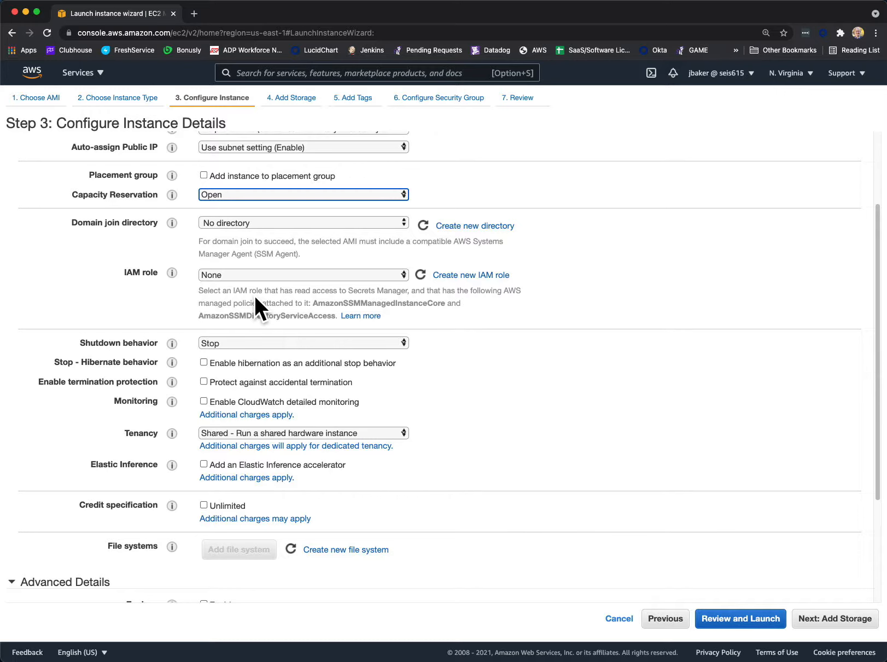
{"action": "left_click", "coordinate": [296, 276]}
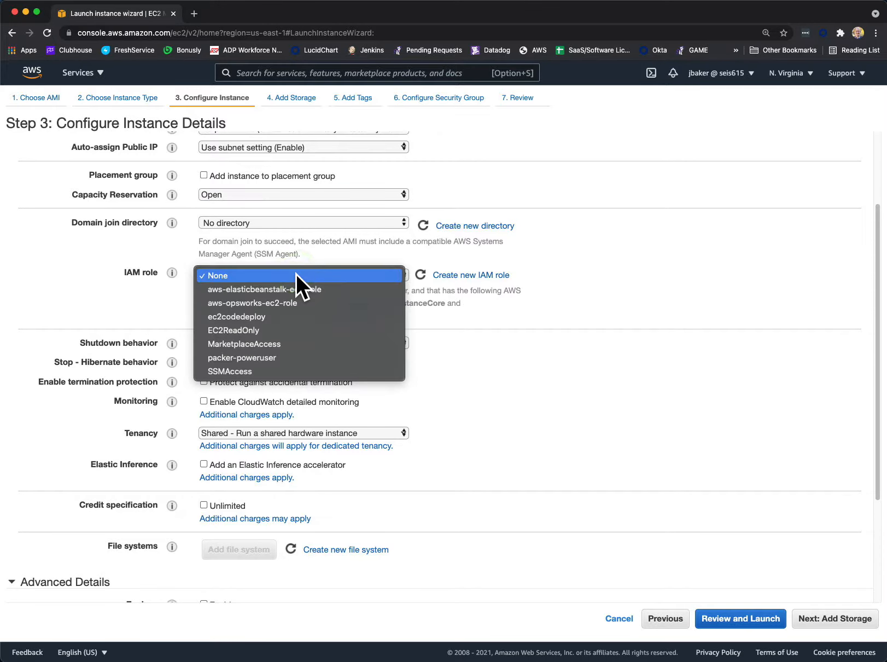
{"action": "left_click", "coordinate": [246, 370]}
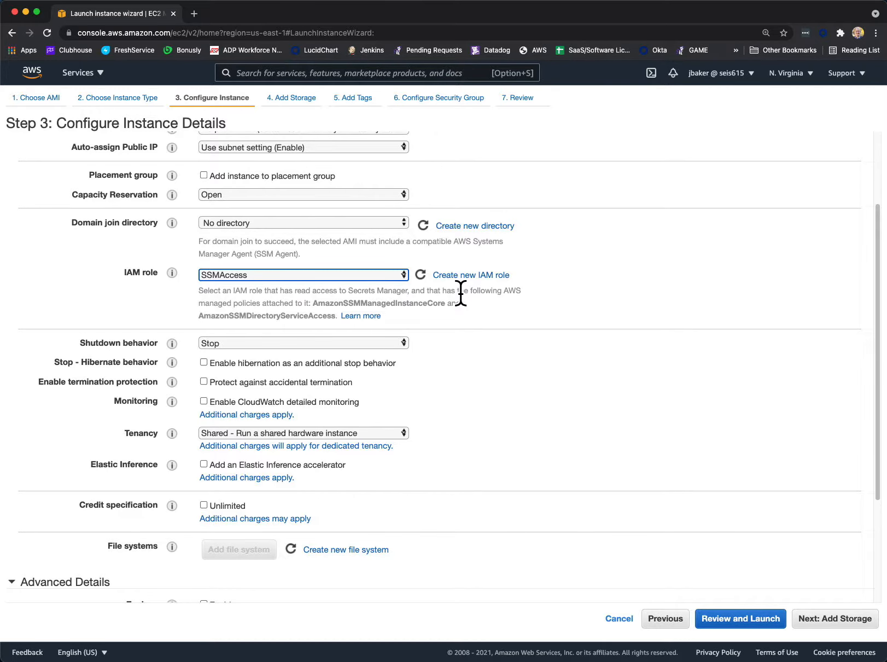
Step: Review the available shutdown behaviors, keeping Stop selected
{"action": "scroll", "coordinate": [440, 360], "scroll_direction": "down", "scroll_amount": 2}
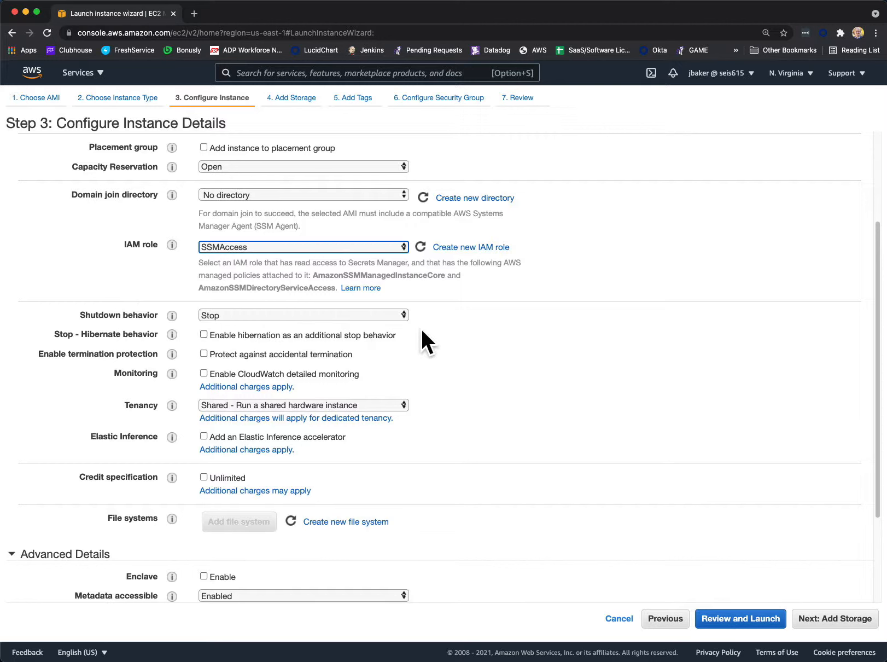
{"action": "left_click", "coordinate": [392, 314]}
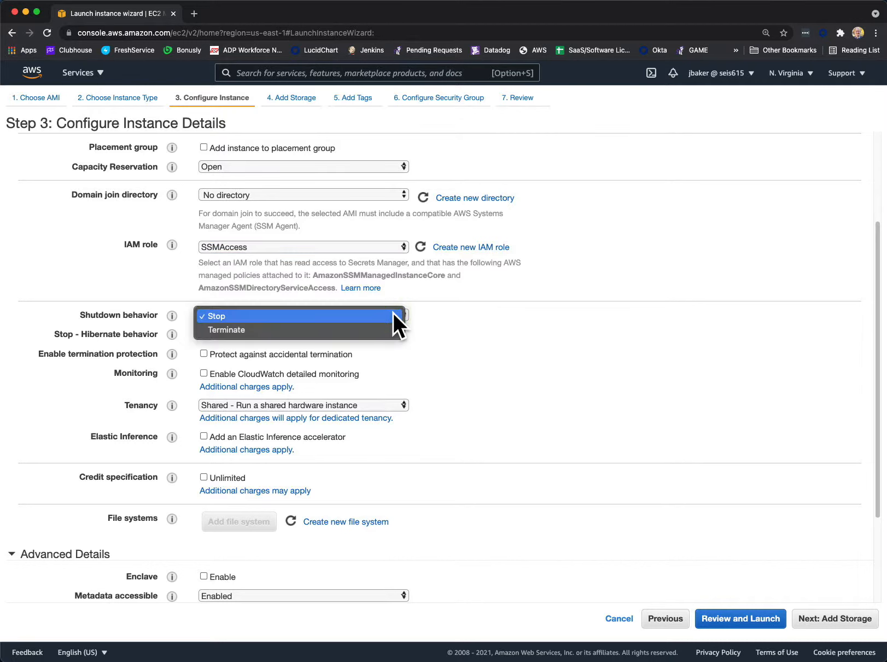
{"action": "left_click", "coordinate": [392, 316]}
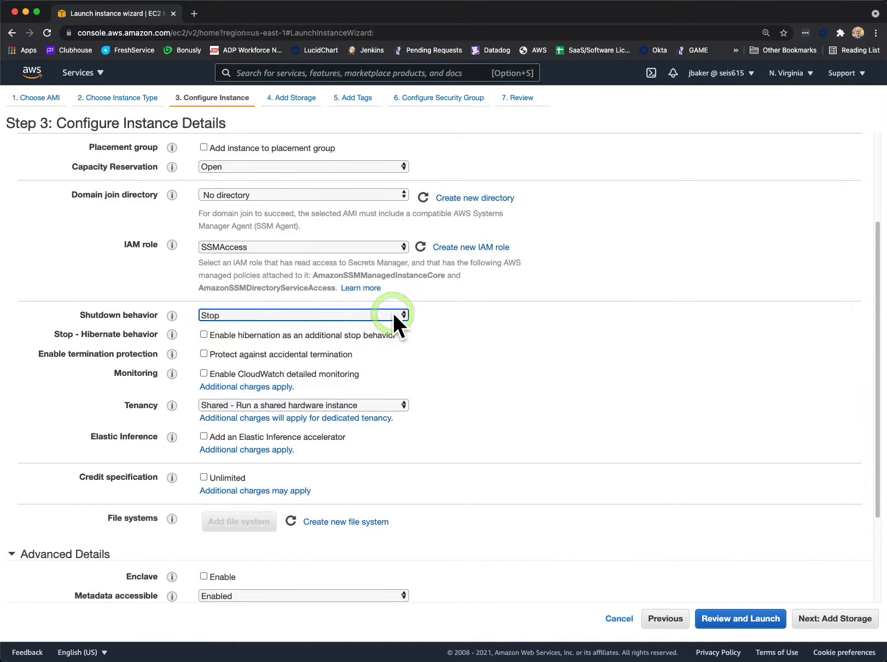
{"action": "left_click", "coordinate": [392, 315]}
{"action": "left_click", "coordinate": [393, 315]}
{"action": "left_click", "coordinate": [454, 315]}
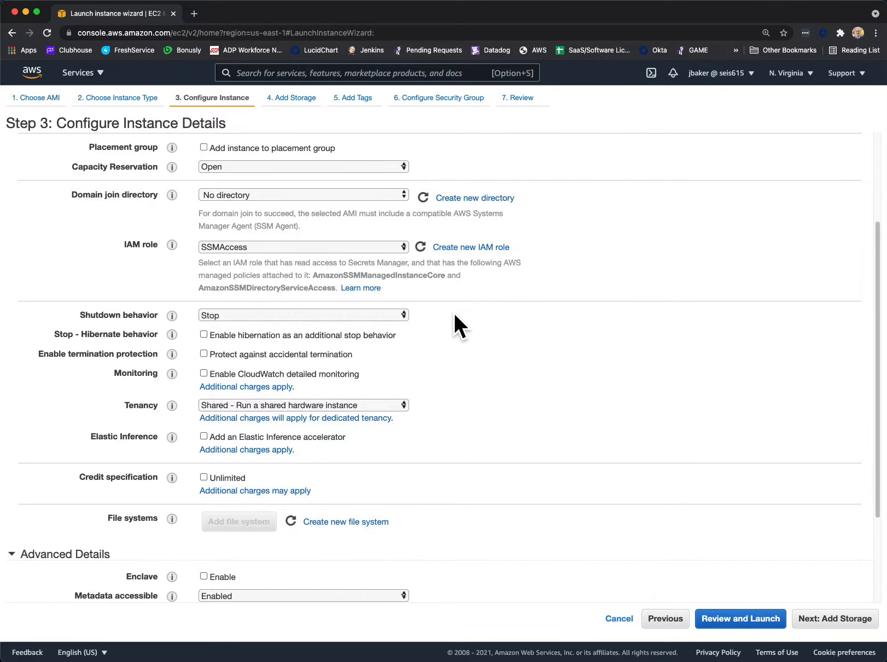
Step: Try out the protection against accidental termination, then leave it disabled
{"action": "scroll", "coordinate": [454, 315], "scroll_direction": "down", "scroll_amount": 2}
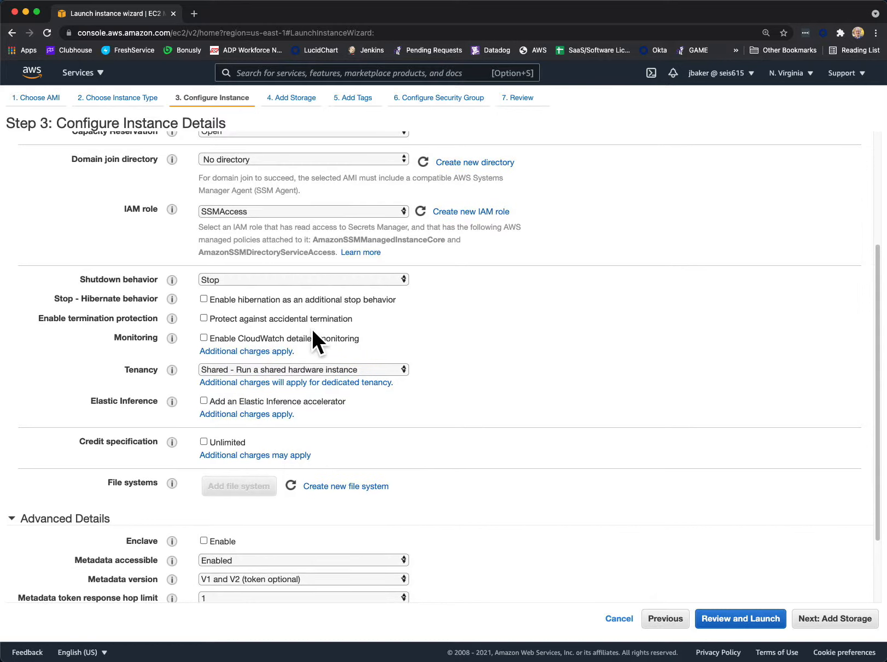
{"action": "left_click", "coordinate": [203, 318]}
{"action": "left_click", "coordinate": [205, 319]}
Step: Review the tenancy choices, keeping the shared hardware instance, and examine the credit specification setting
{"action": "scroll", "coordinate": [491, 325], "scroll_direction": "down", "scroll_amount": 3}
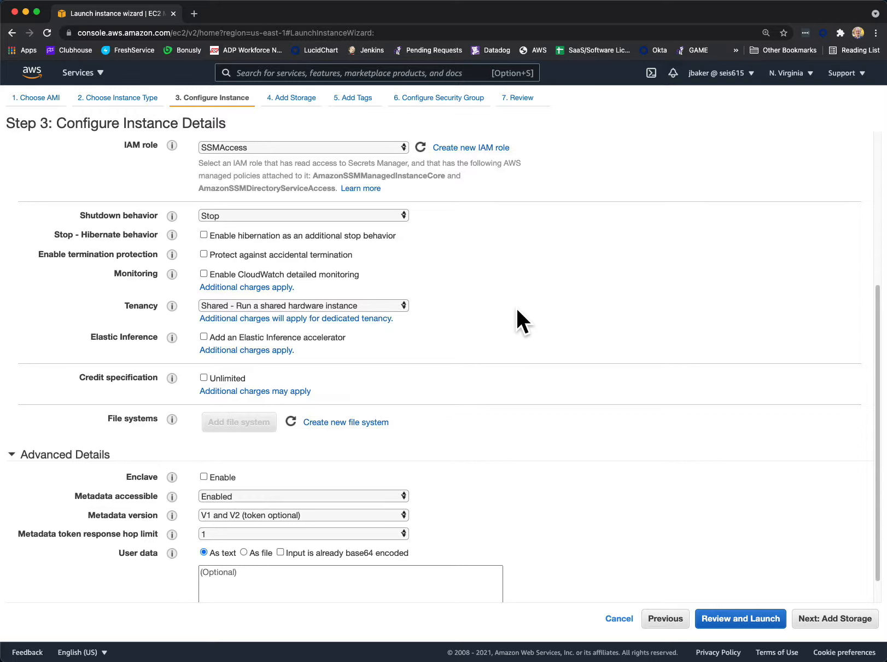
{"action": "left_click", "coordinate": [383, 305]}
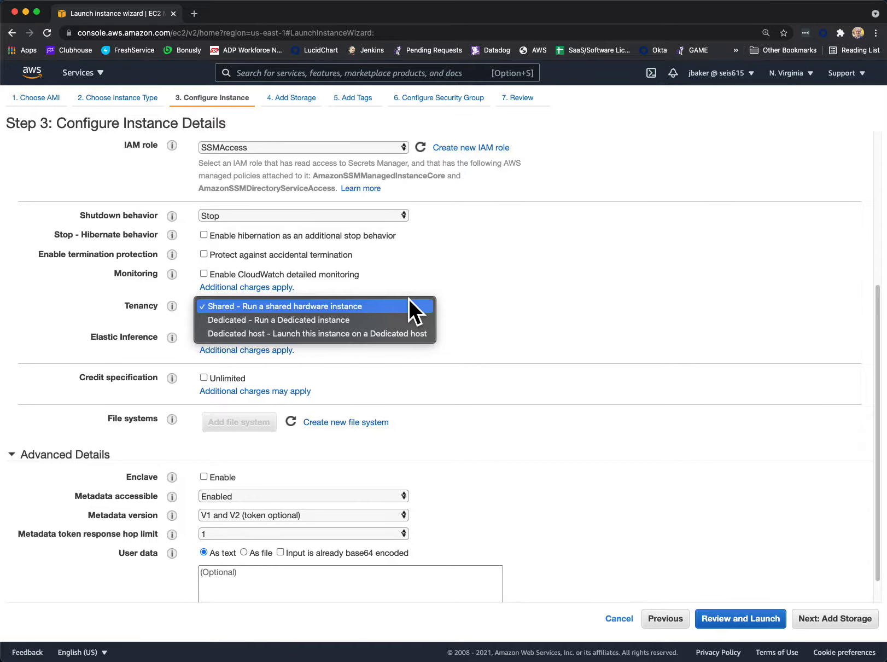
{"action": "left_click", "coordinate": [473, 271]}
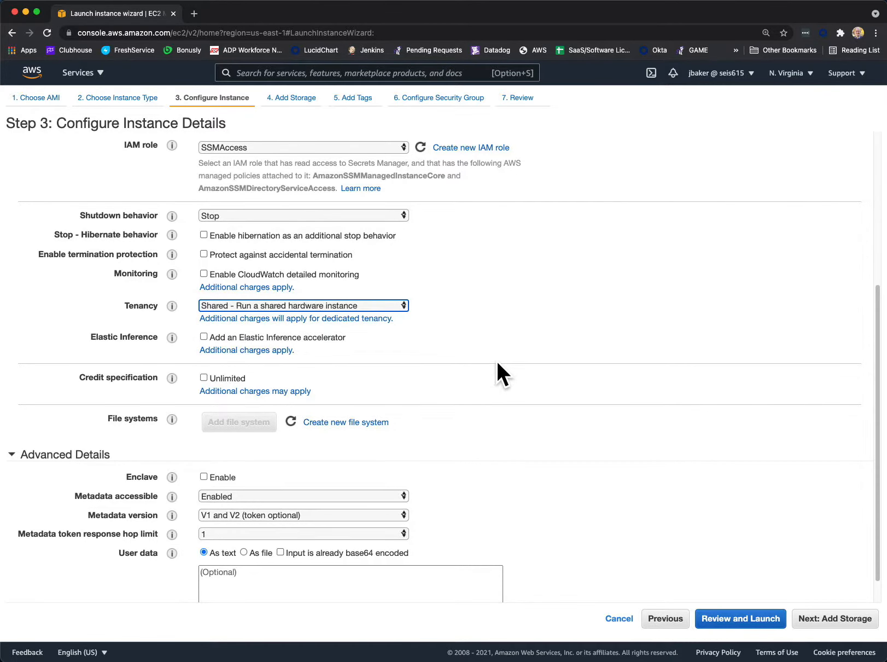
{"action": "scroll", "coordinate": [497, 363], "scroll_direction": "down", "scroll_amount": 1}
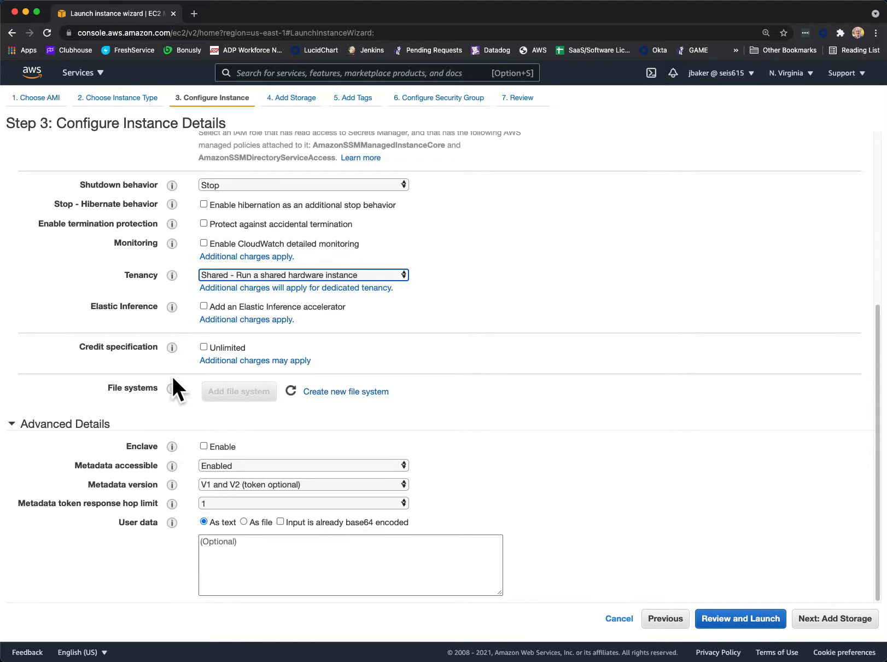
{"action": "mouse_move", "coordinate": [170, 347]}
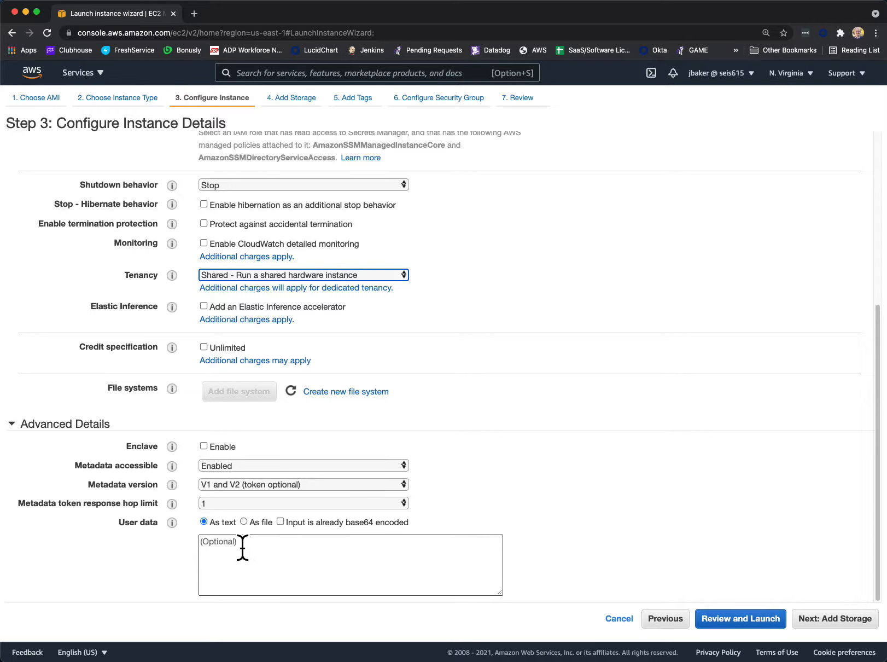
Step: Enter a user data script as text with the lines "#!/bin/bash" and "yum update -y"
{"action": "left_click", "coordinate": [260, 549]}
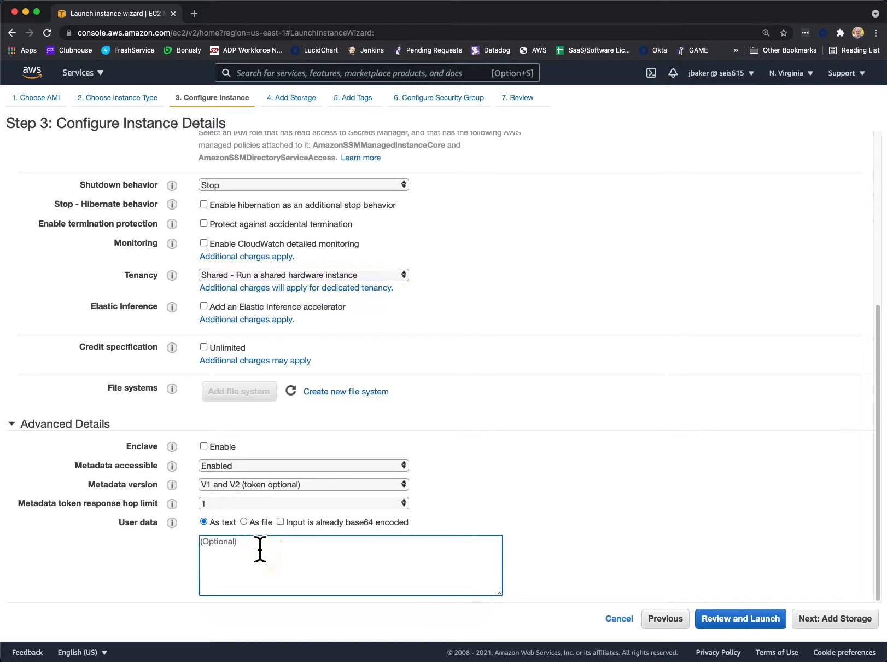
{"action": "type", "text": "#!/binb"}
{"action": "key", "text": "BackSpace"}
{"action": "type", "text": "/bash "}
{"action": "type", "text": "yum"}
{"action": "type", "text": " update -y"}
Step: Clear the entire bash script from the user data
{"action": "left_click", "coordinate": [264, 557]}
{"action": "left_click_drag", "start_coordinate": [264, 557], "coordinate": [195, 525]}
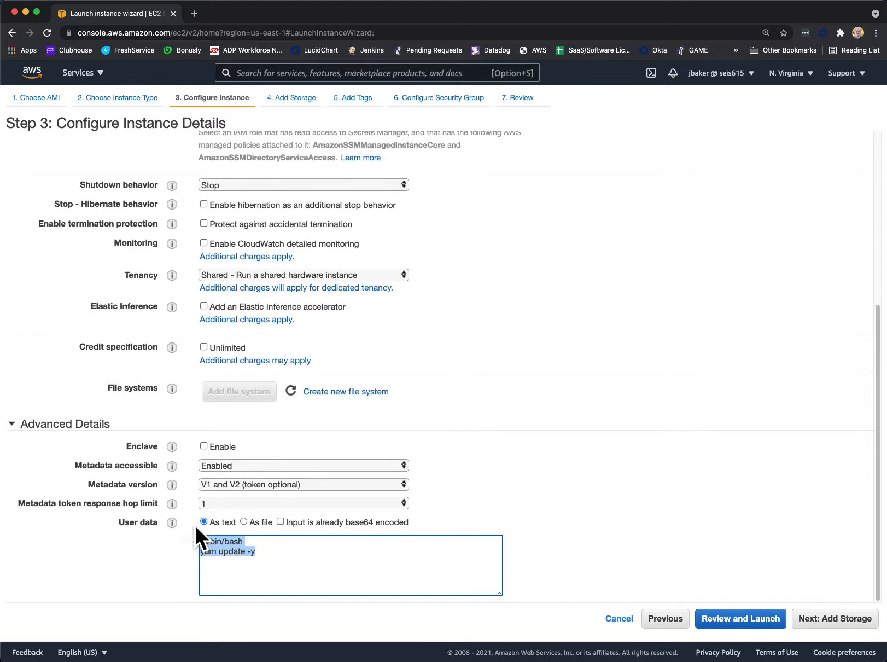
{"action": "key", "text": "BackSpace"}
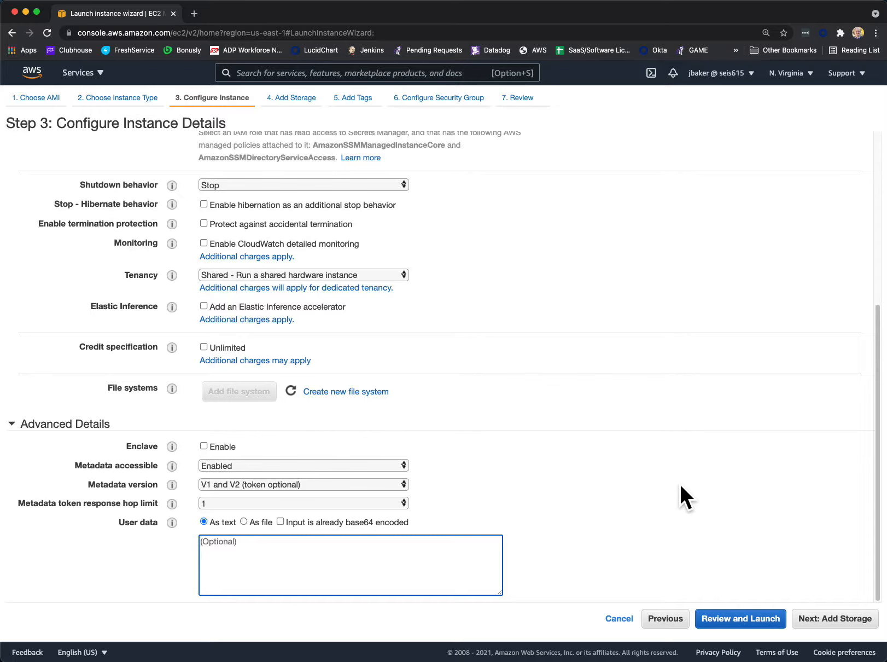
Step: Proceed to the storage settings, set the root volume size to 10 GiB and keep General Purpose SSD (gp2) as its type
{"action": "left_click", "coordinate": [842, 615]}
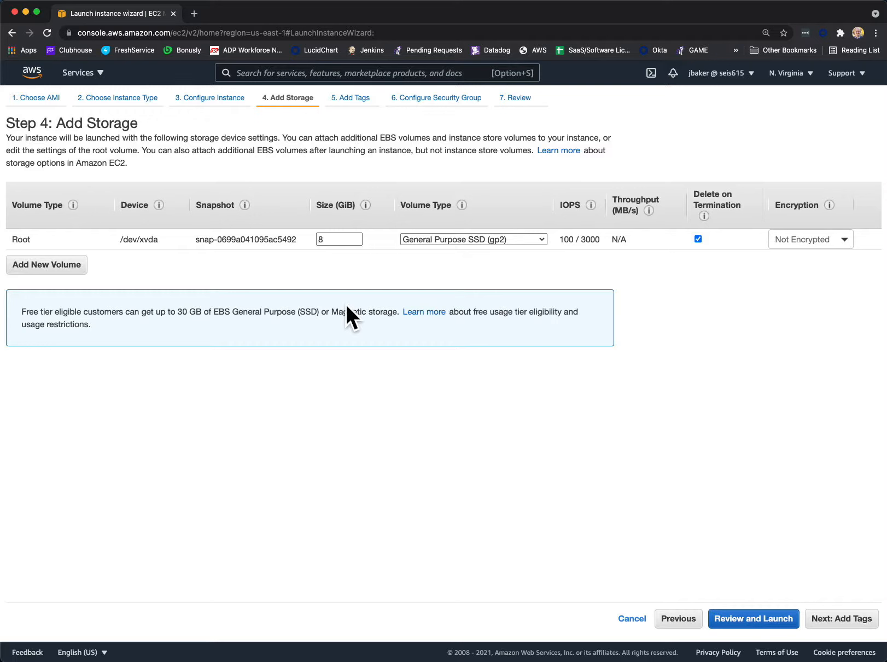
{"action": "double_click", "coordinate": [350, 239]}
{"action": "type", "text": "10"}
{"action": "left_click", "coordinate": [537, 239]}
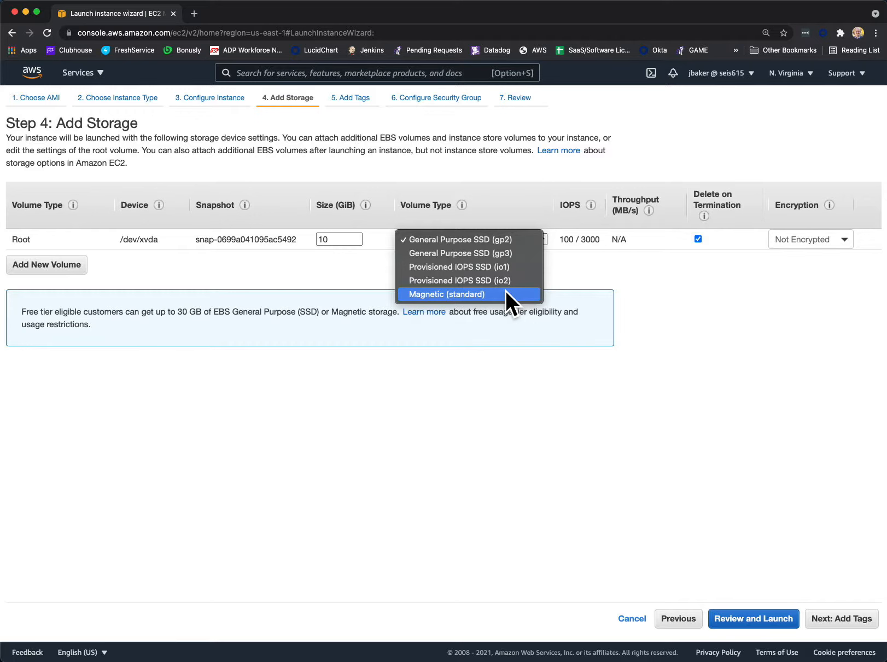
{"action": "left_click", "coordinate": [499, 238]}
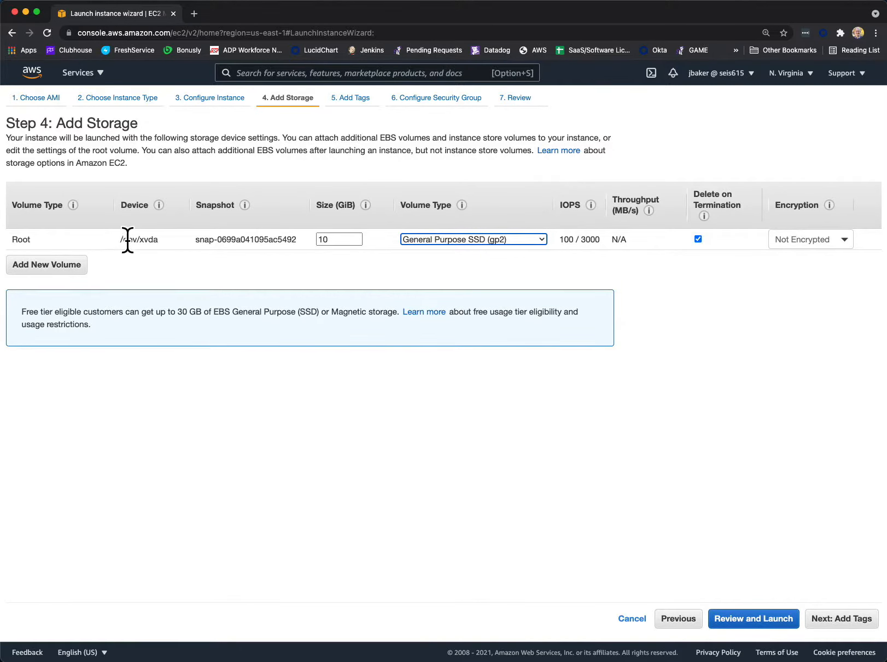
Step: Try adding a second EBS volume, then remove it from the storage list
{"action": "left_click", "coordinate": [59, 267]}
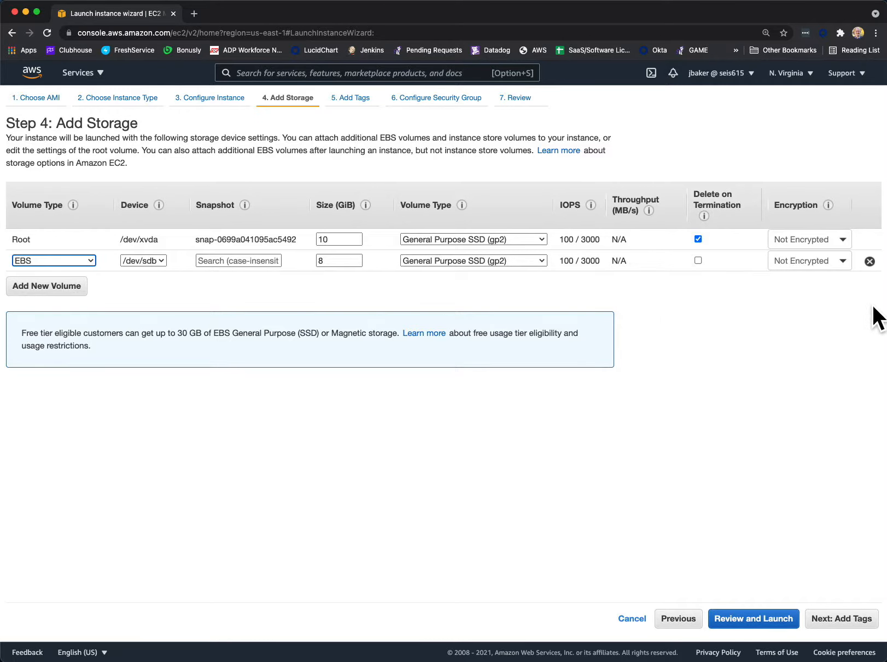
{"action": "left_click", "coordinate": [870, 261]}
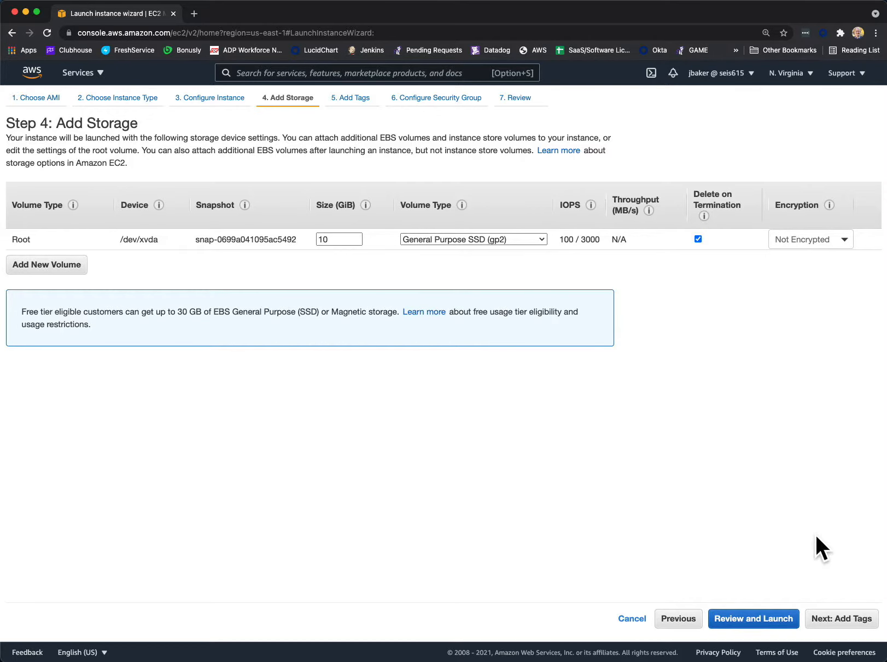
Step: Proceed to the tag settings and add a tag with the key "Project" and the value "Fido"
{"action": "left_click", "coordinate": [850, 619]}
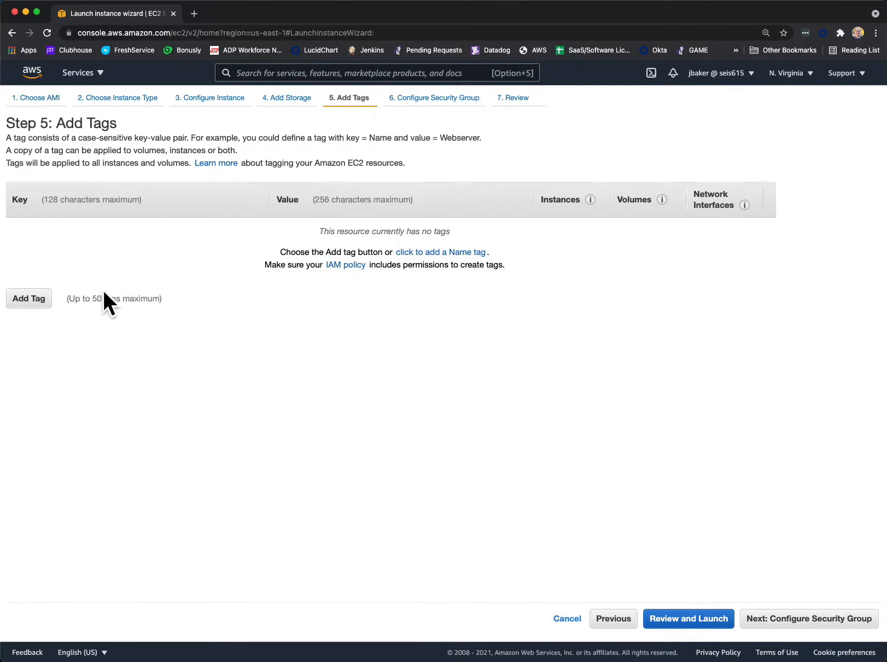
{"action": "left_click", "coordinate": [32, 298]}
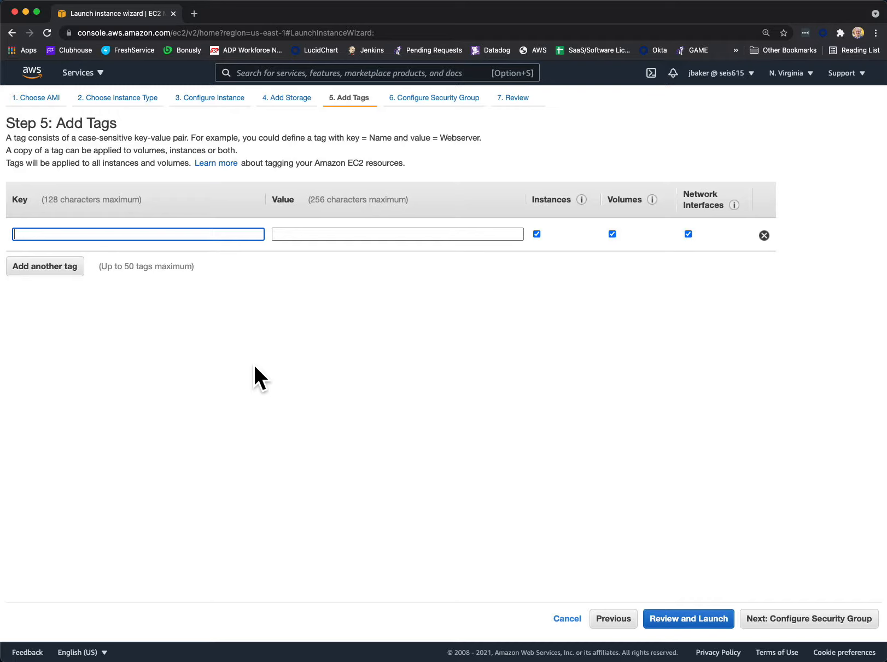
{"action": "type", "text": "Project"}
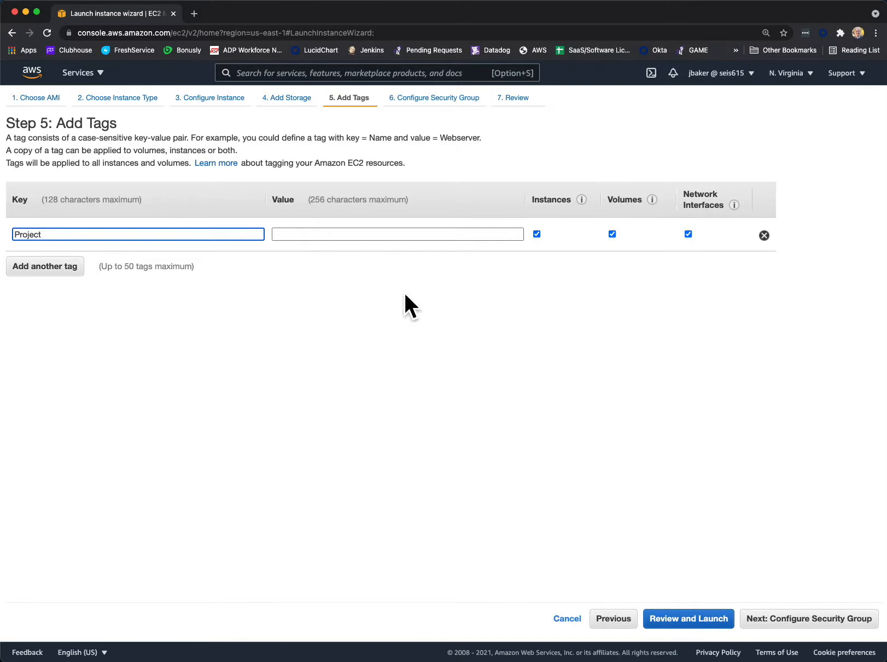
{"action": "left_click", "coordinate": [322, 234]}
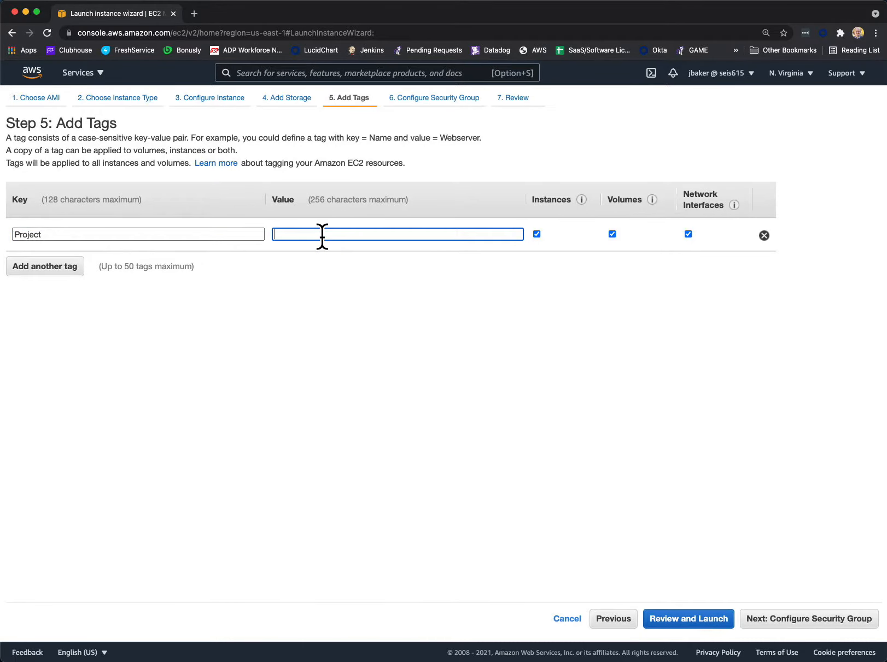
{"action": "type", "text": "Fido"}
{"action": "left_click", "coordinate": [342, 294]}
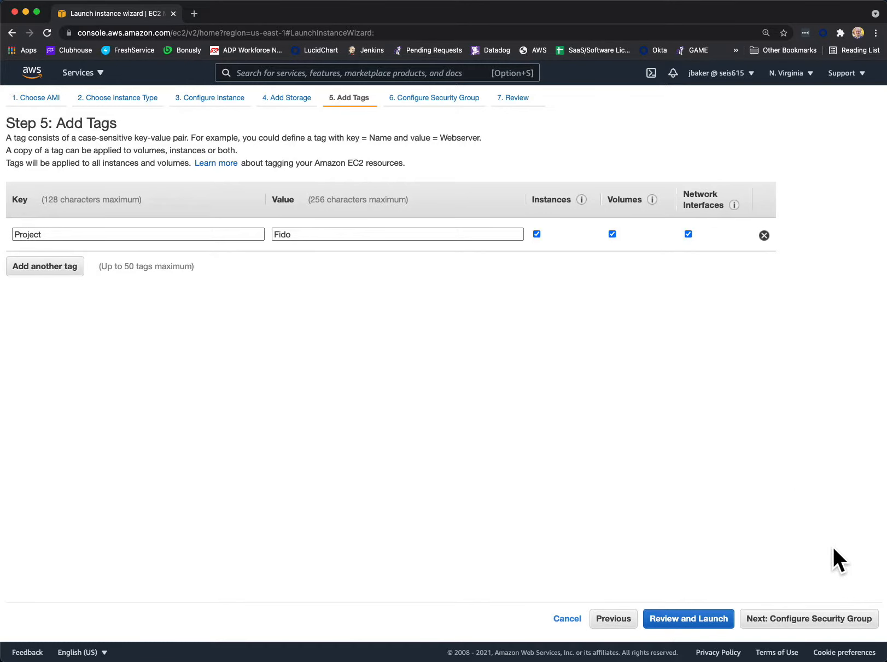
Step: Proceed to the security group settings and name the new security group "dev-webservers"
{"action": "left_click", "coordinate": [821, 620]}
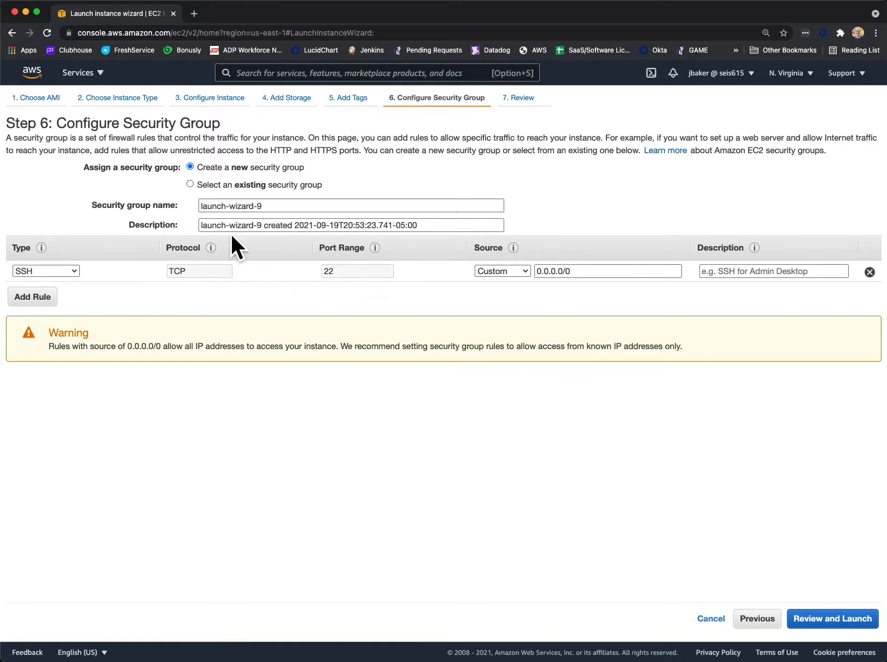
{"action": "left_click", "coordinate": [275, 206]}
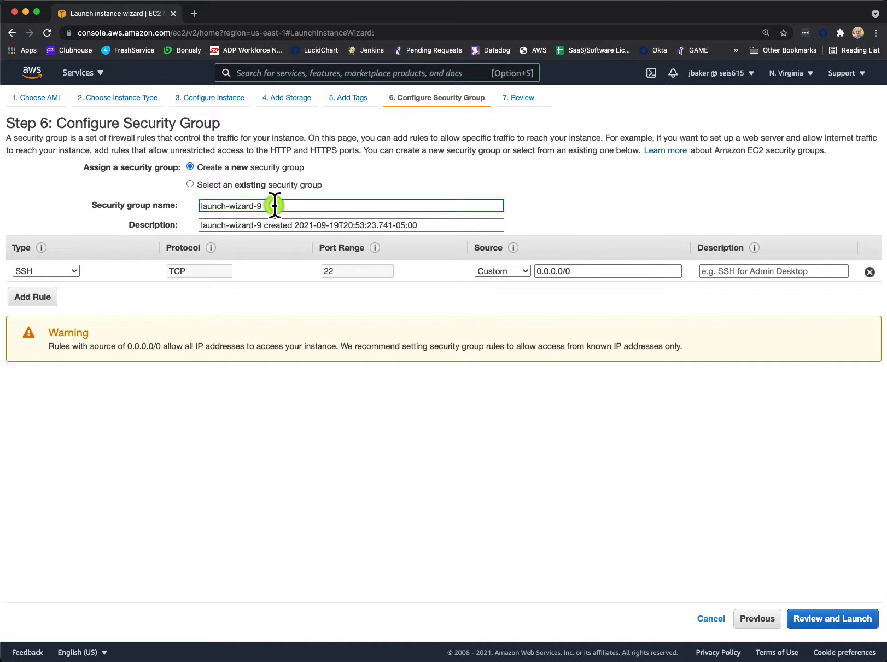
{"action": "left_click_drag", "start_coordinate": [275, 206], "coordinate": [195, 205]}
{"action": "type", "text": "webserver"}
{"action": "key", "text": "BackSpace"}
{"action": "key", "text": "BackSpace"}
{"action": "key", "text": "BackSpace"}
{"action": "key", "text": "BackSpace"}
{"action": "key", "text": "BackSpace"}
{"action": "key", "text": "BackSpace"}
{"action": "key", "text": "BackSpace"}
{"action": "key", "text": "BackSpace"}
{"action": "key", "text": "BackSpace"}
{"action": "type", "text": "dev-webservers"}
Step: Replace the security group's description with "development webservers"
{"action": "left_click", "coordinate": [422, 225]}
{"action": "left_click_drag", "start_coordinate": [422, 225], "coordinate": [195, 222]}
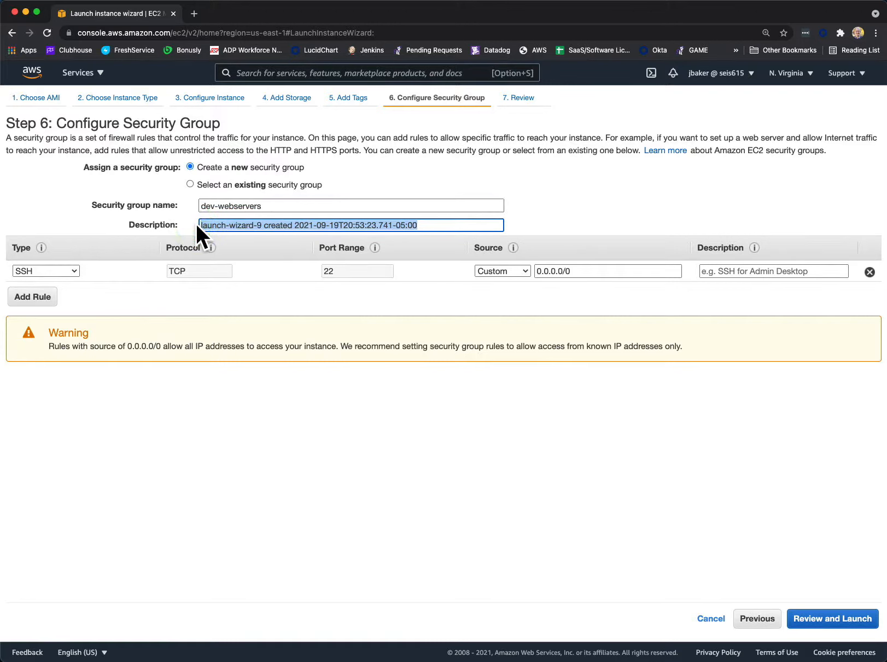
{"action": "type", "text": "develop"}
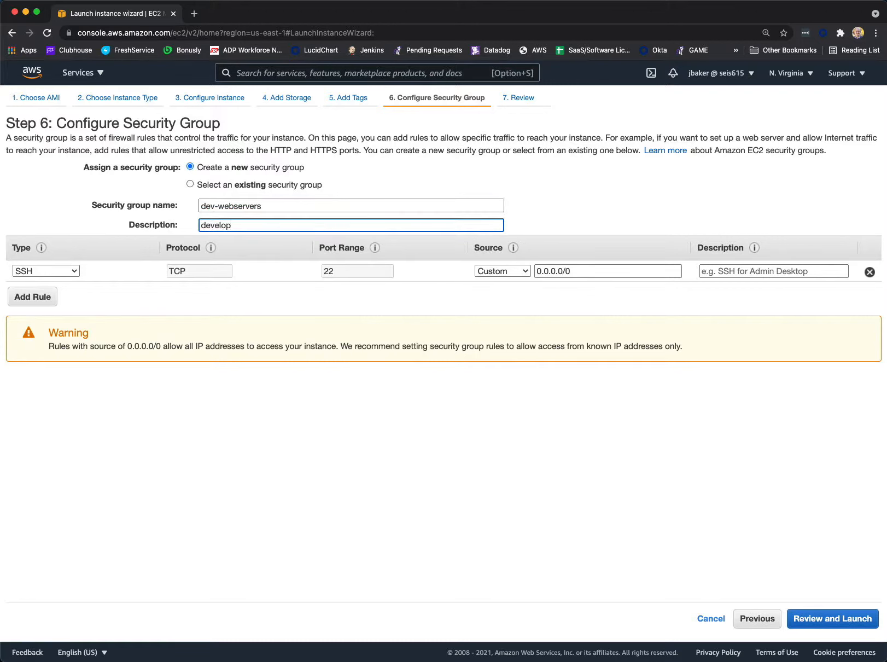
{"action": "type", "text": "ment webservers"}
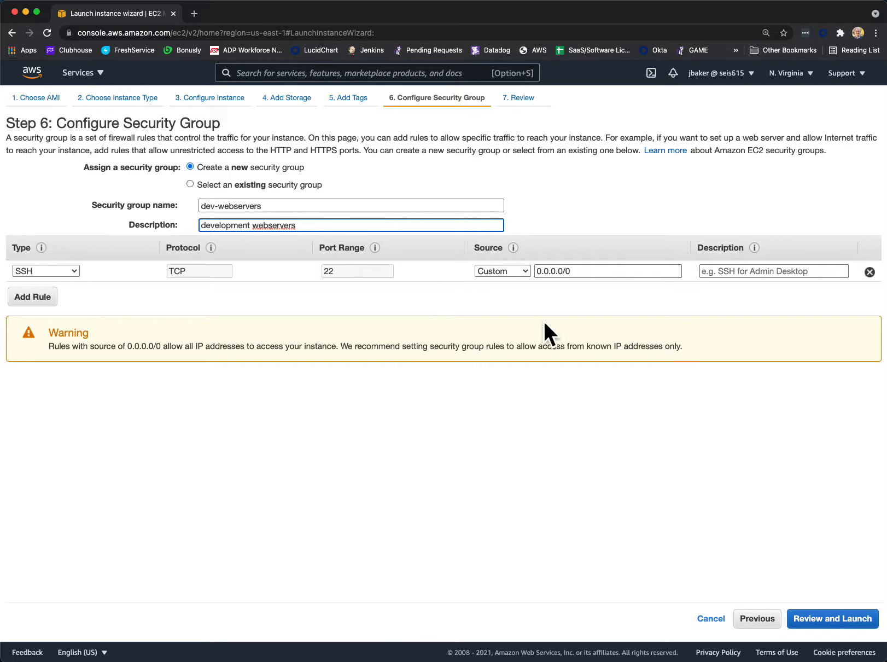
Step: Remove the default SSH rule from the security group and add an HTTP rule in its place
{"action": "left_click", "coordinate": [869, 271]}
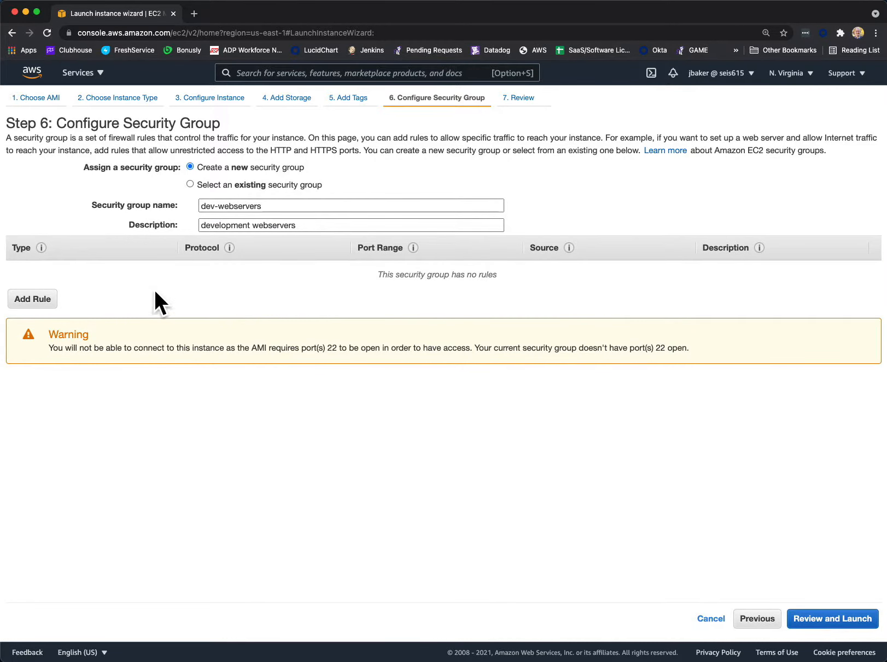
{"action": "left_click", "coordinate": [34, 299]}
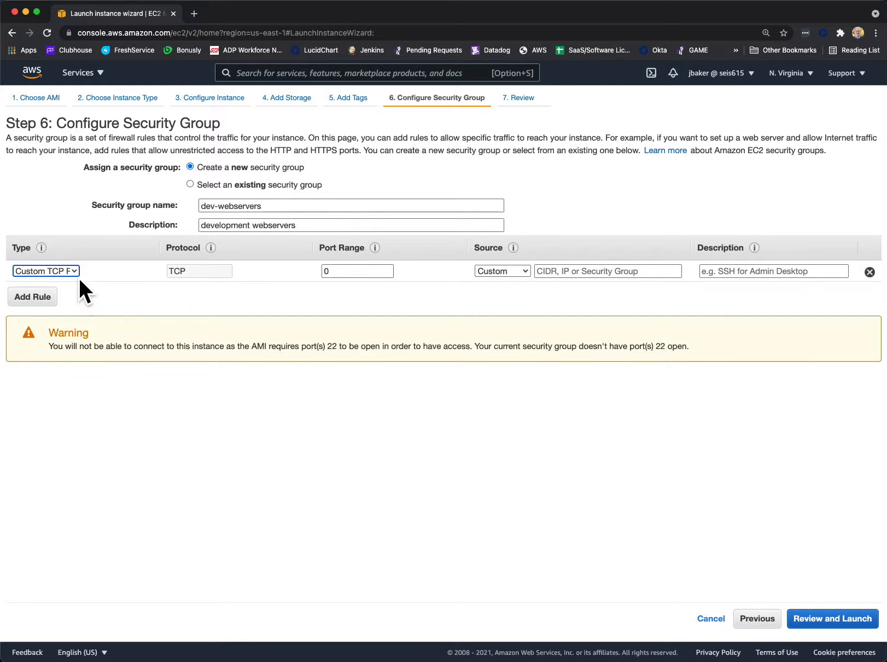
{"action": "left_click", "coordinate": [68, 269]}
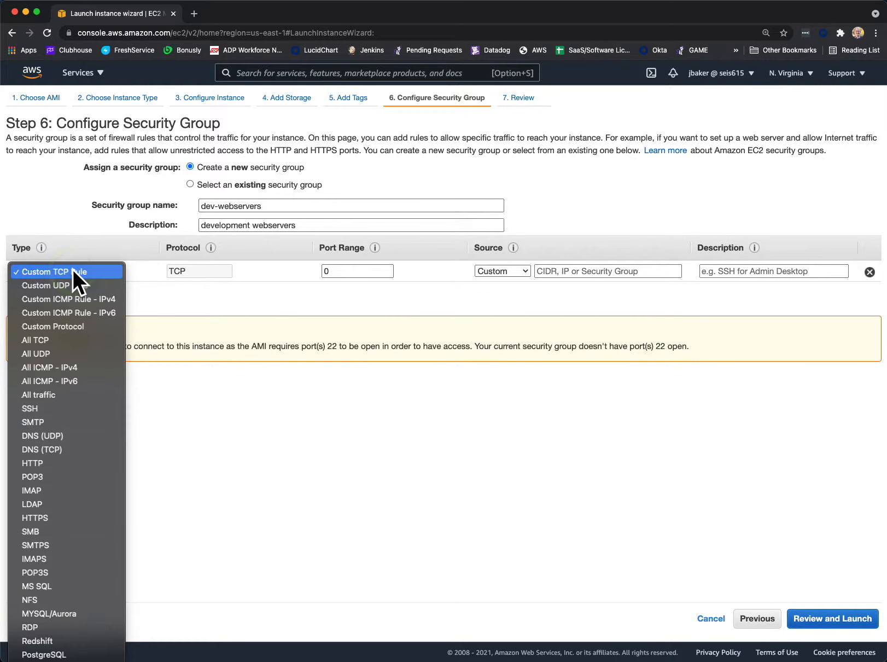
{"action": "scroll", "coordinate": [76, 367], "scroll_direction": "down", "scroll_amount": 2}
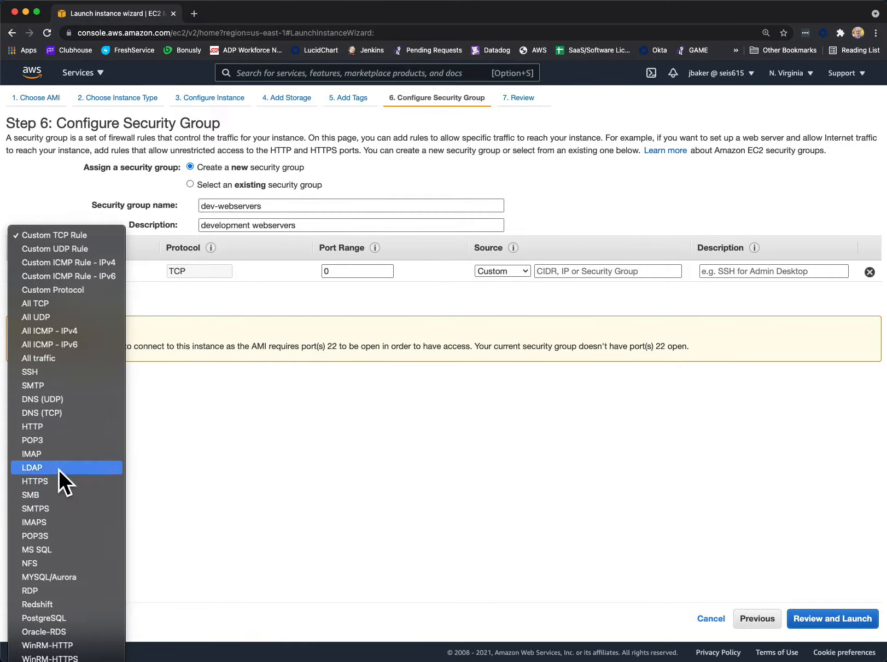
{"action": "left_click", "coordinate": [47, 424]}
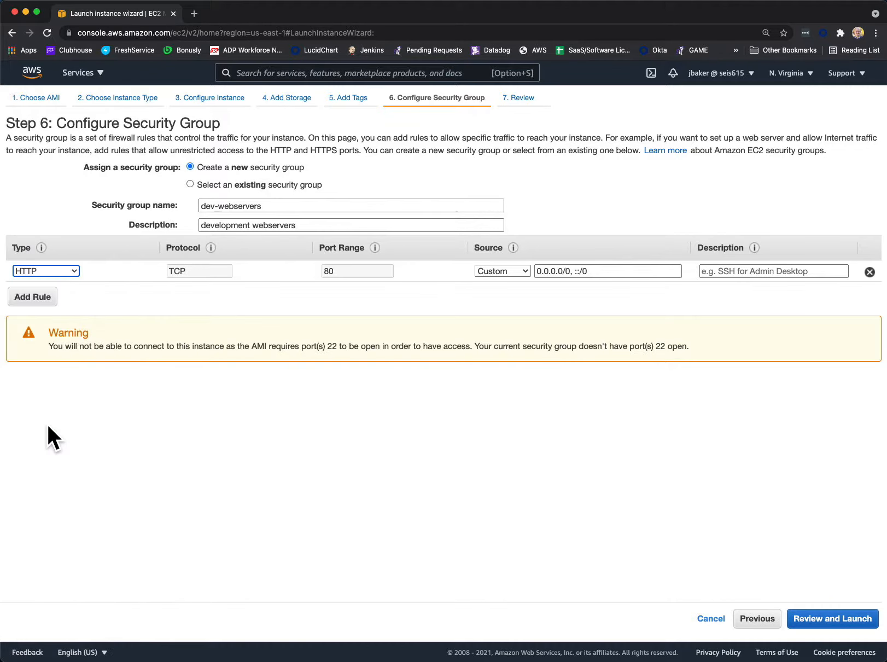
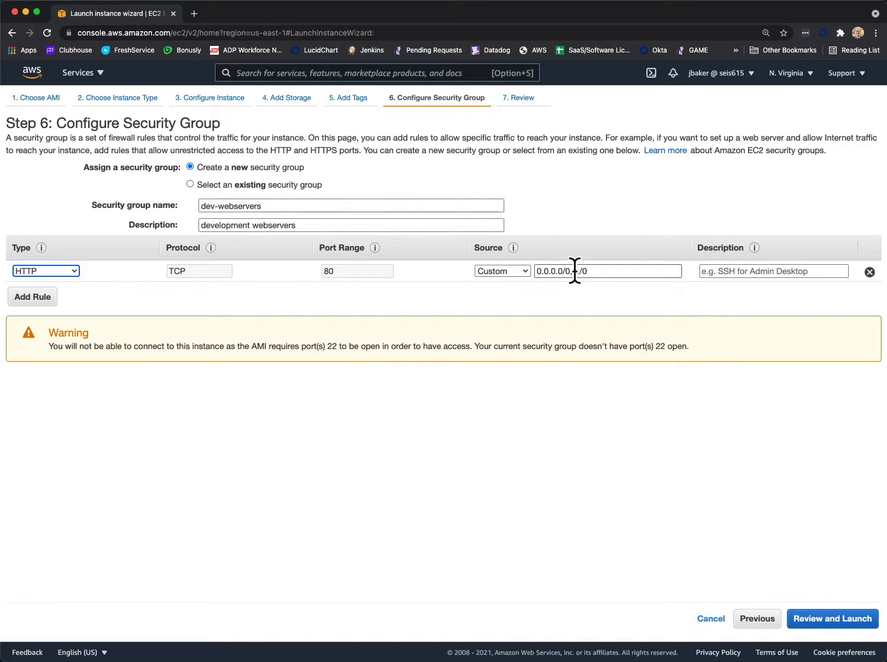
Step: Examine the IPv4 and IPv6 source ranges of the HTTP rule
{"action": "left_click_drag", "start_coordinate": [574, 271], "coordinate": [593, 270]}
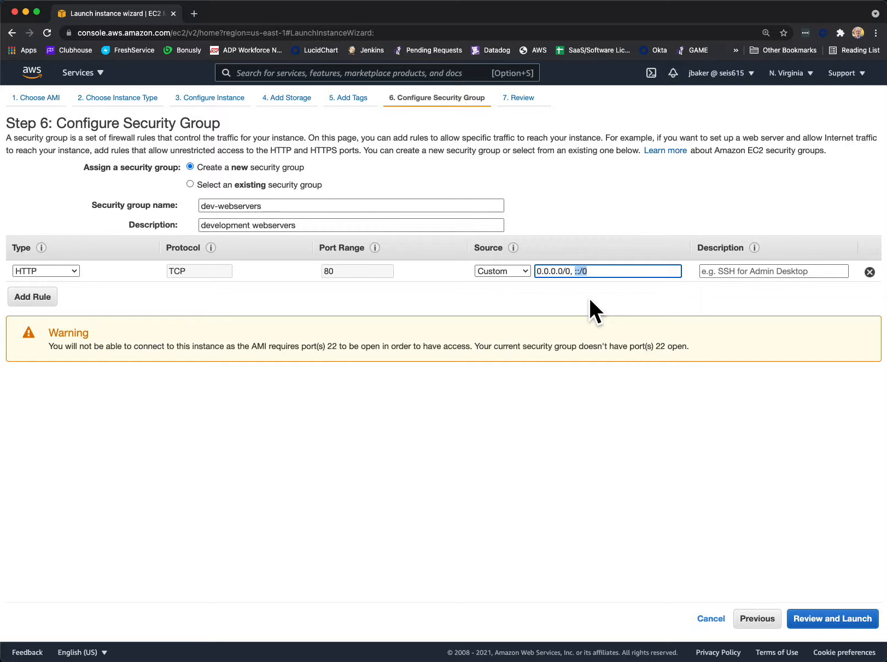
{"action": "left_click", "coordinate": [588, 296]}
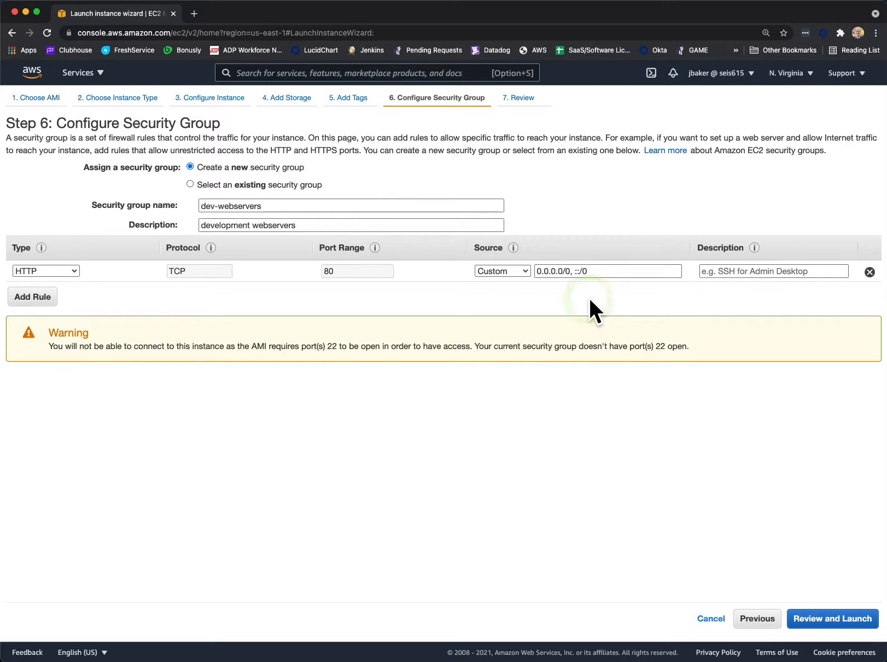
{"action": "left_click_drag", "start_coordinate": [574, 271], "coordinate": [592, 271]}
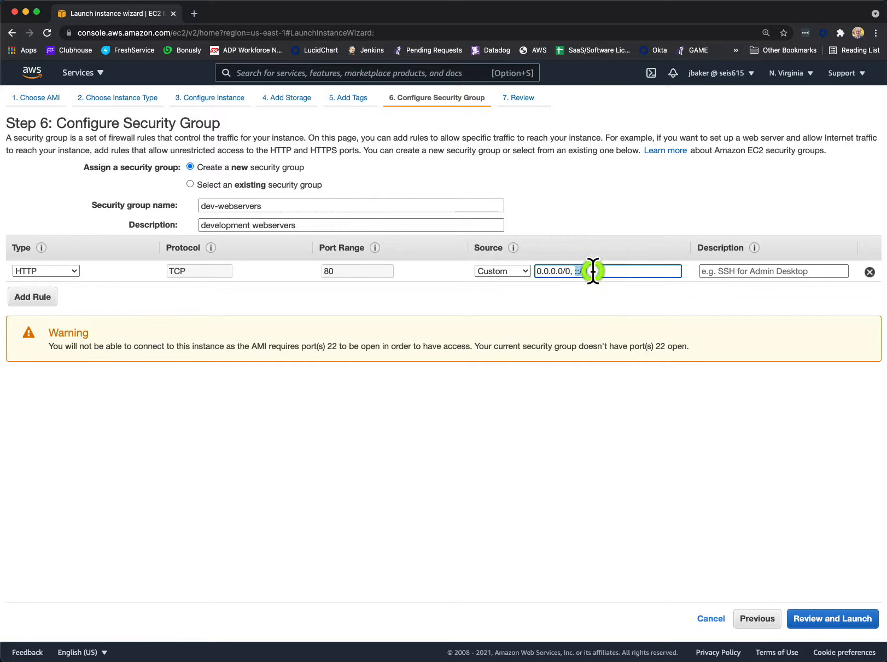
{"action": "left_click", "coordinate": [598, 297]}
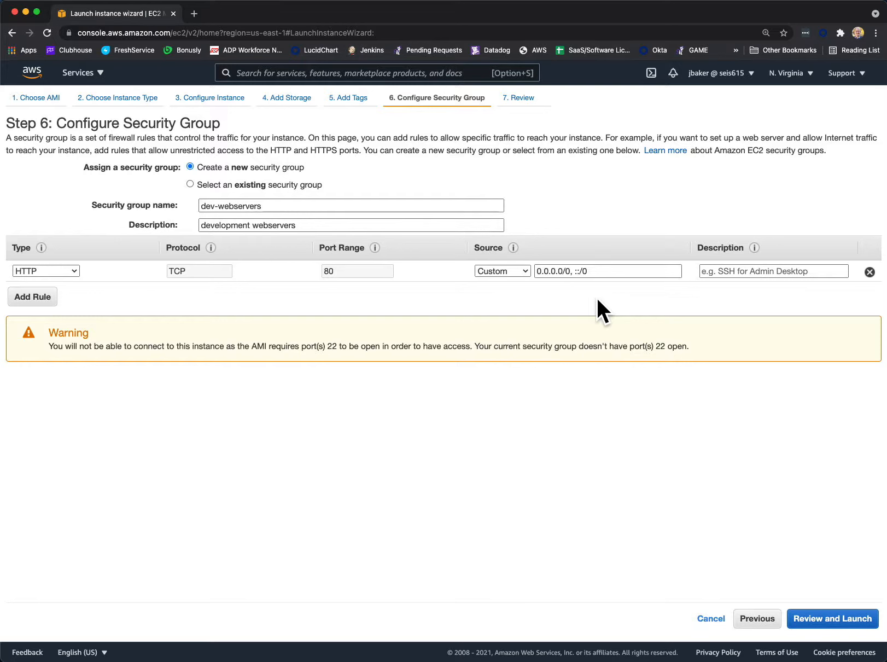
{"action": "left_click_drag", "start_coordinate": [571, 270], "coordinate": [534, 270]}
{"action": "left_click", "coordinate": [580, 270]}
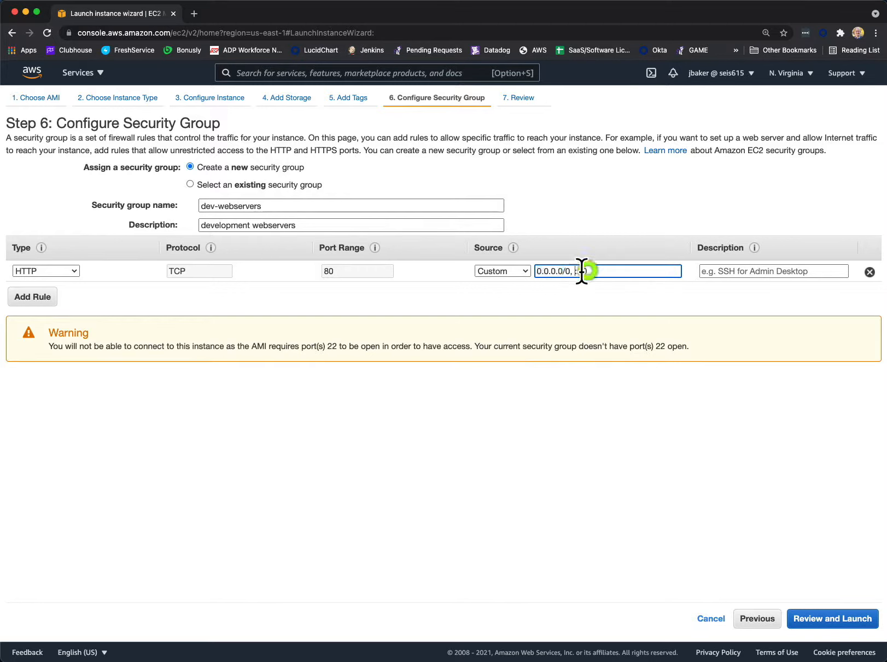
{"action": "left_click", "coordinate": [599, 300]}
{"action": "left_click_drag", "start_coordinate": [576, 272], "coordinate": [590, 271]}
{"action": "left_click", "coordinate": [574, 294]}
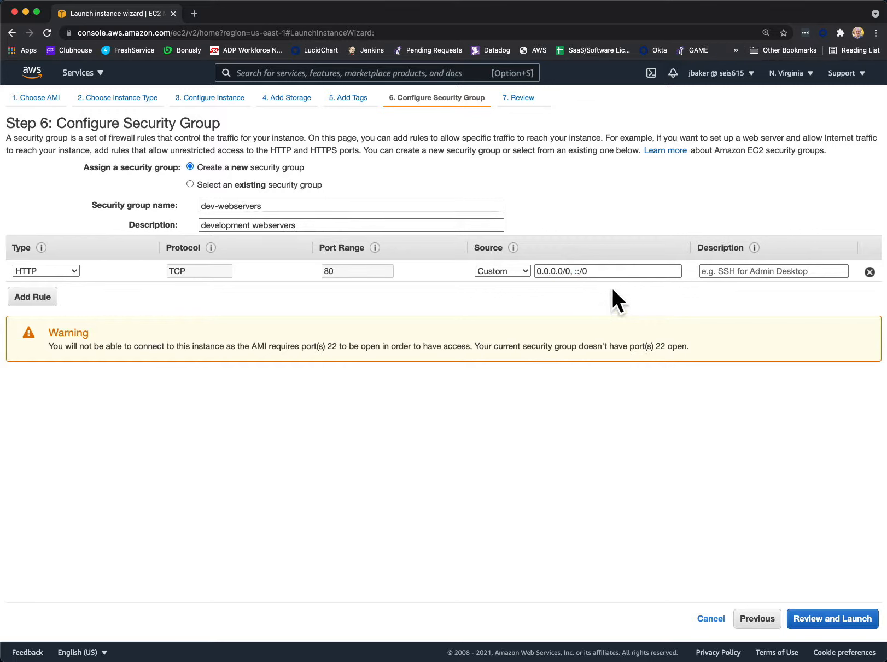
Step: Describe the HTTP rule as "website access from anywhere"
{"action": "left_click", "coordinate": [768, 270]}
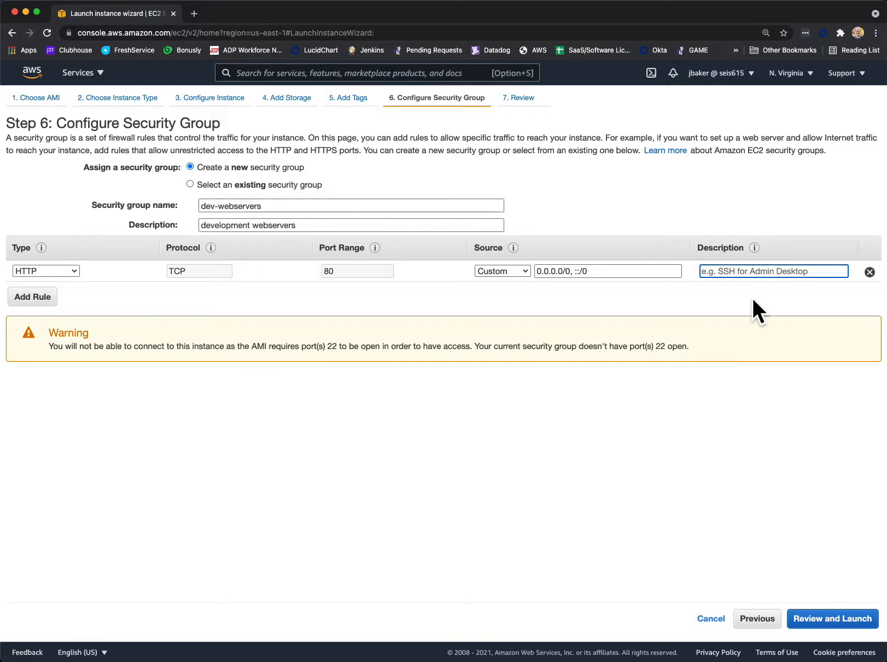
{"action": "type", "text": "web"}
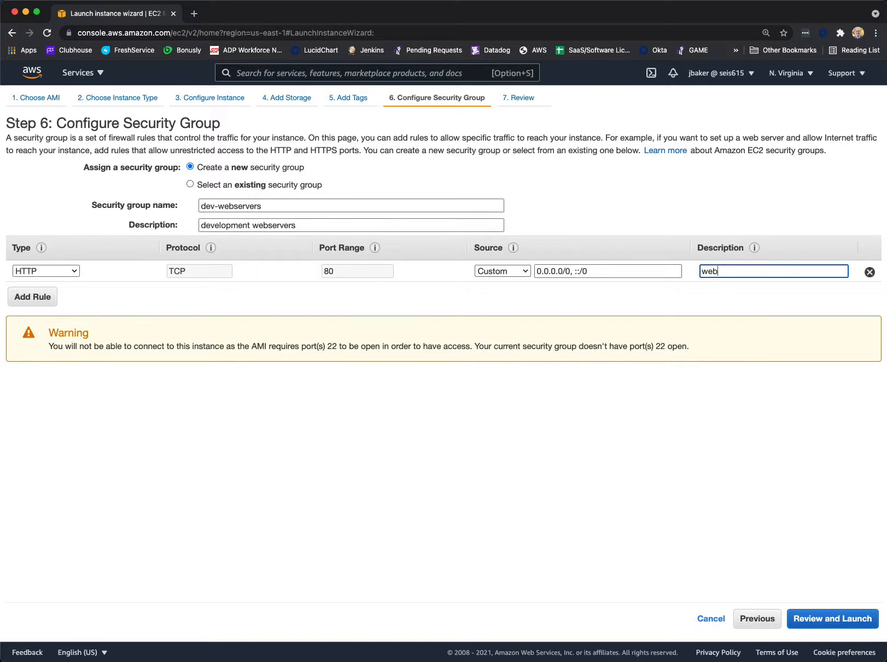
{"action": "type", "text": "site access from anywhere"}
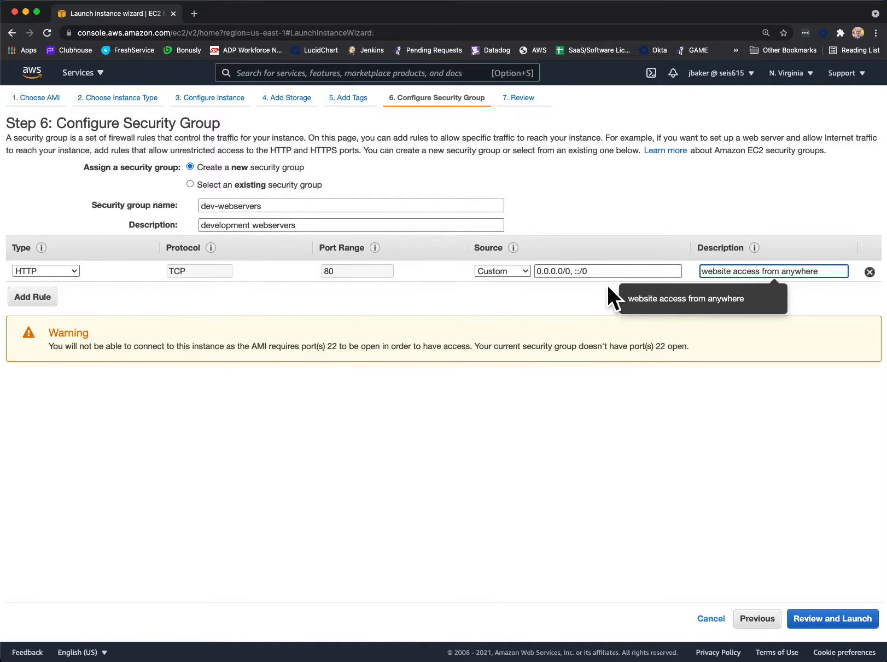
{"action": "left_click", "coordinate": [554, 293]}
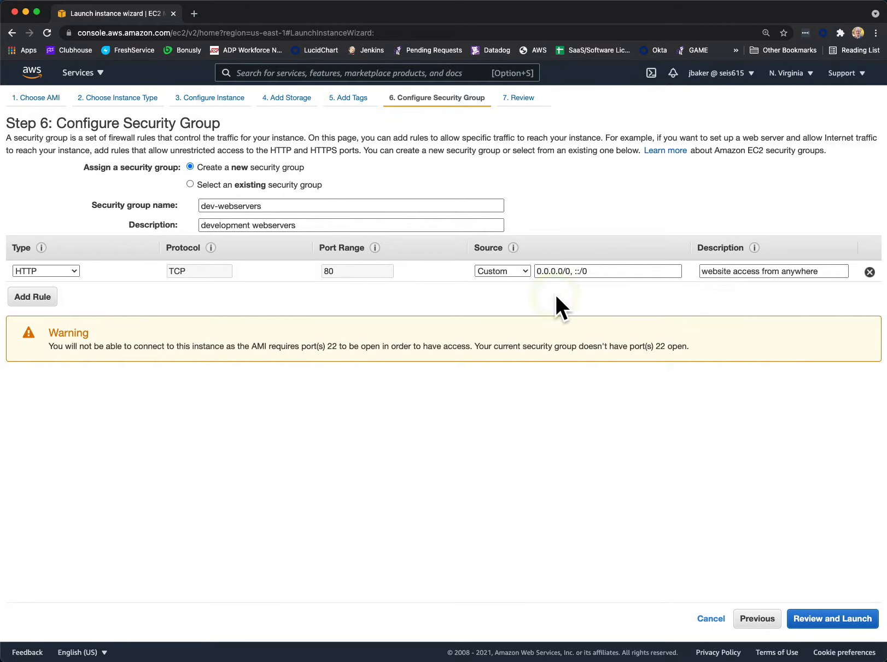
Step: Add an HTTPS rule to the security group and describe it as "secure website access from anywhere"
{"action": "left_click", "coordinate": [33, 300]}
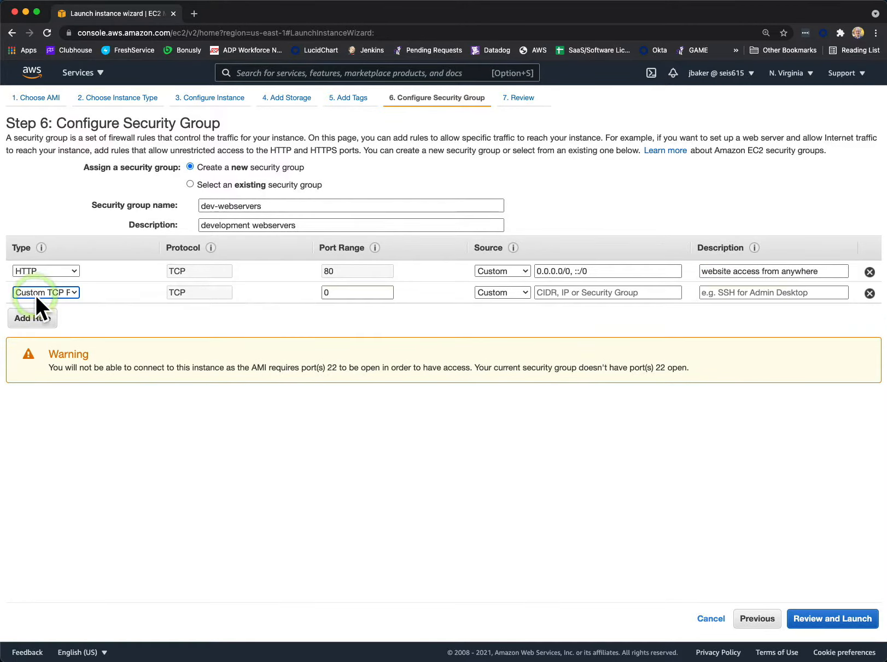
{"action": "left_click", "coordinate": [57, 292]}
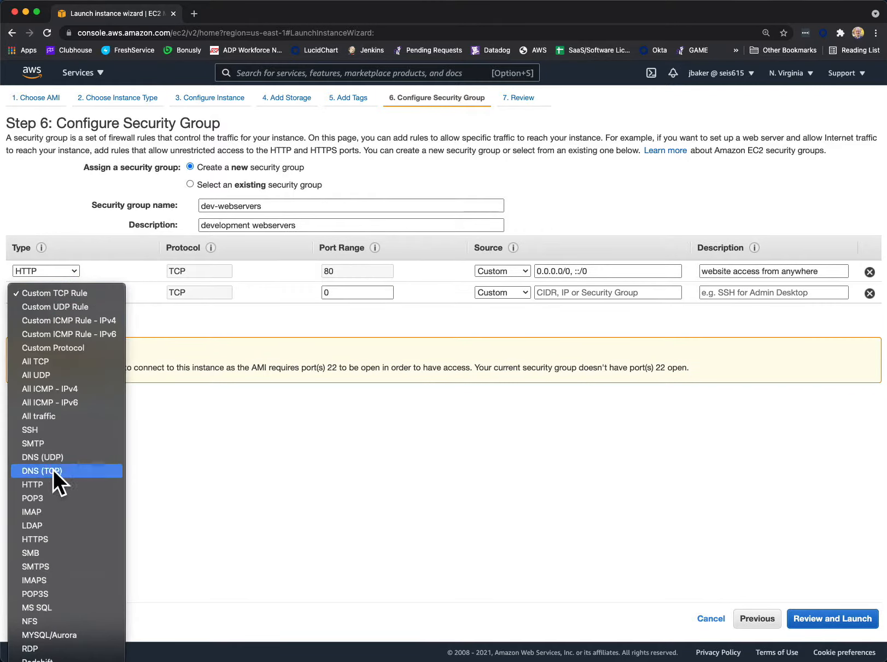
{"action": "left_click", "coordinate": [55, 538]}
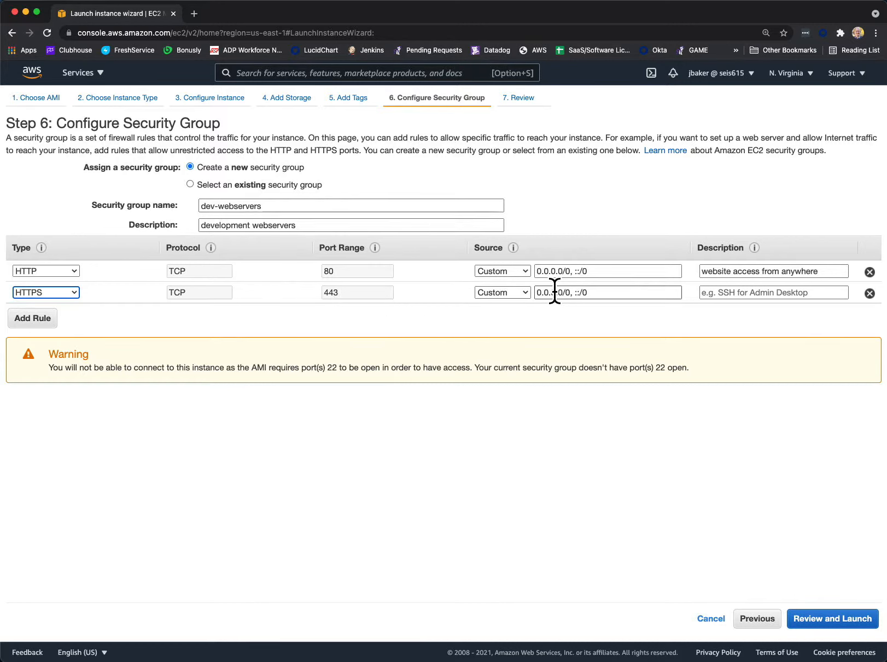
{"action": "left_click", "coordinate": [734, 290]}
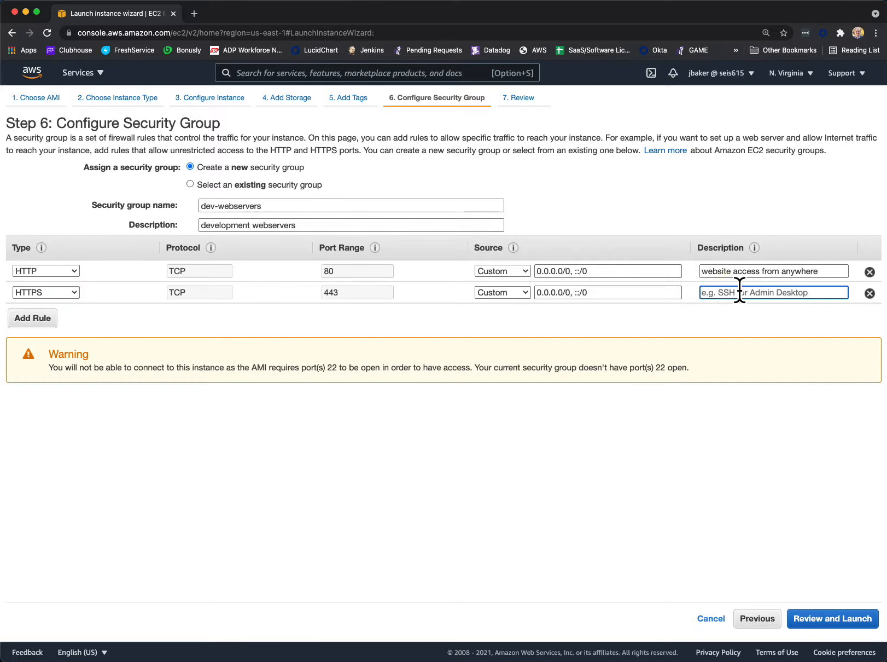
{"action": "type", "text": "s"}
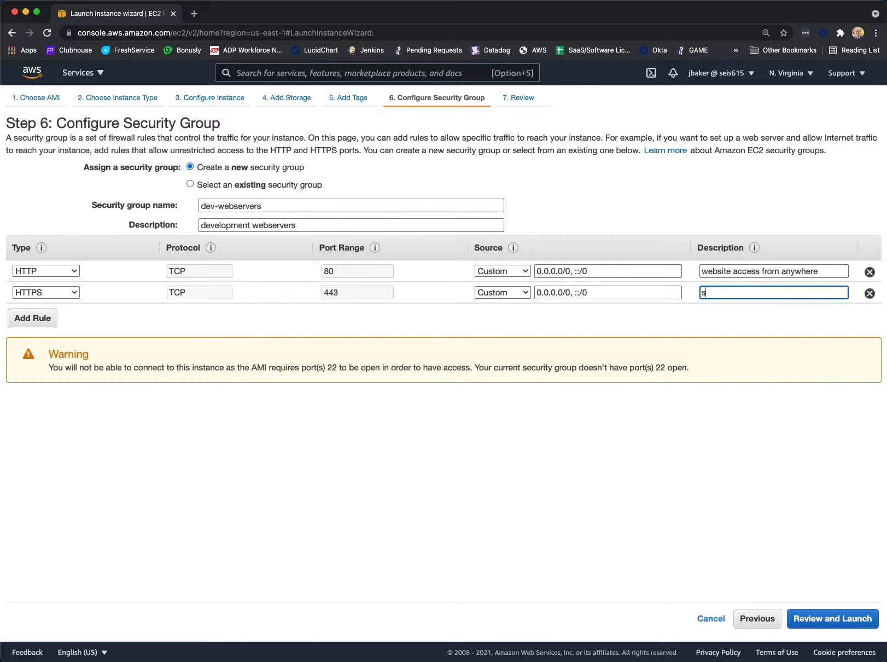
{"action": "type", "text": "ecure website access from anywhere"}
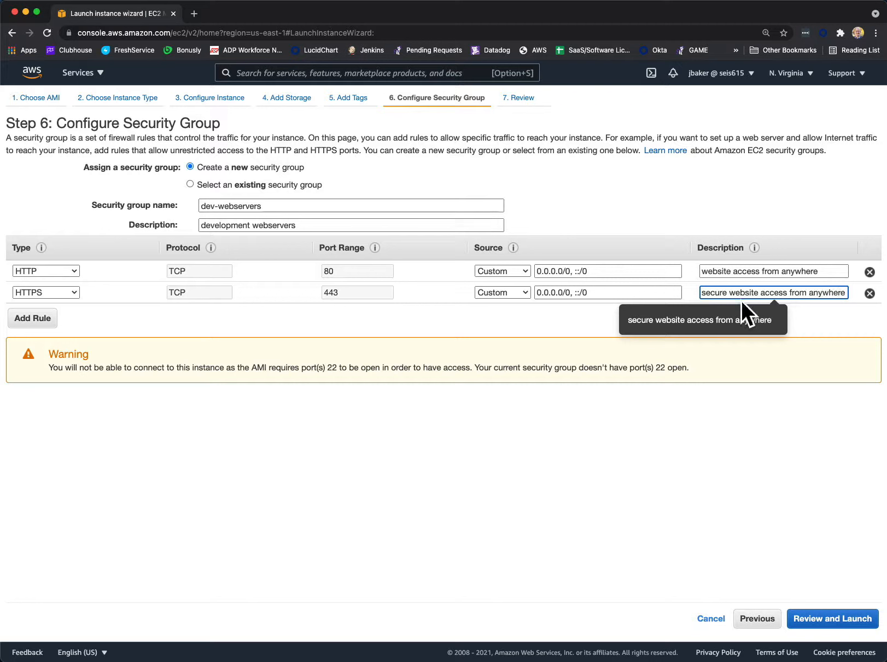
{"action": "left_click", "coordinate": [835, 319]}
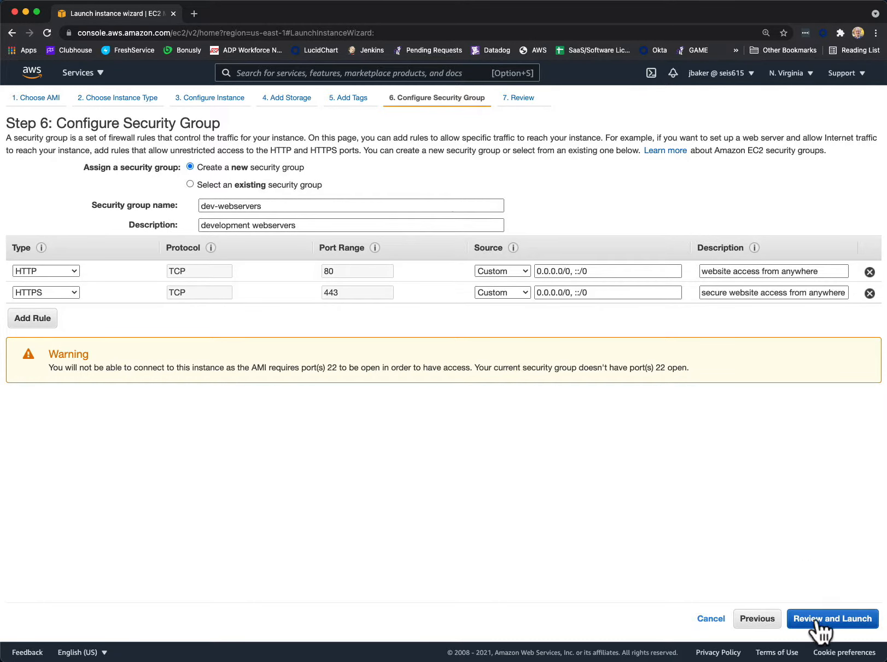
Step: Proceed to the launch review and check the storage settings there
{"action": "left_click", "coordinate": [838, 619]}
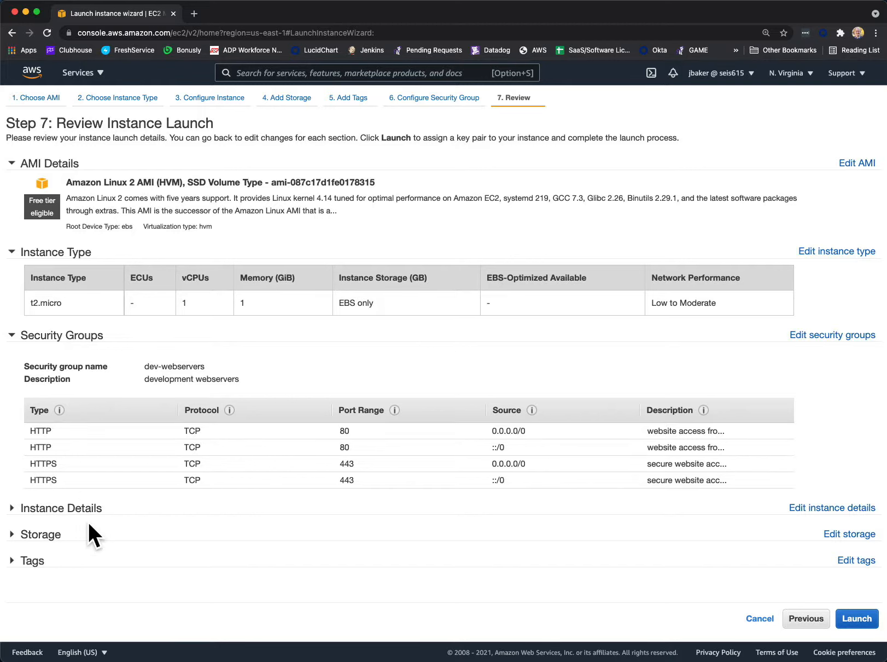
{"action": "left_click", "coordinate": [10, 534]}
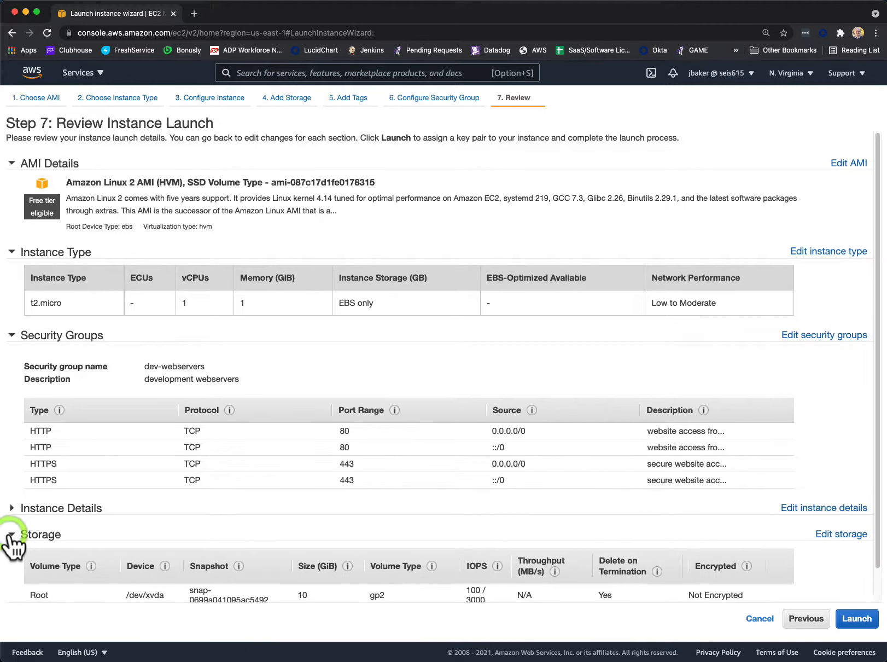
{"action": "left_click", "coordinate": [10, 534]}
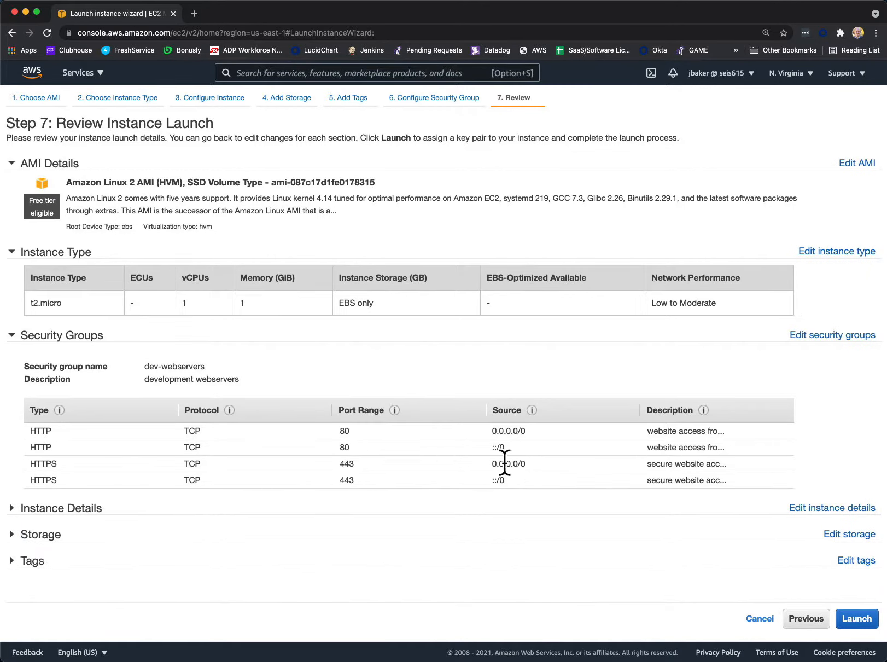
Step: Launch the instance without a key pair, acknowledging the limited connection options
{"action": "left_click", "coordinate": [859, 616]}
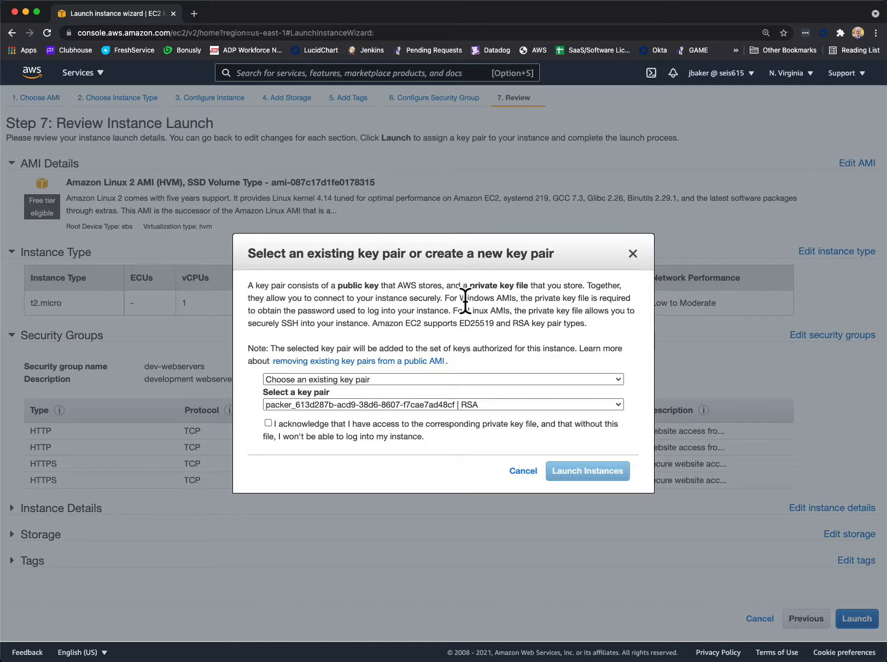
{"action": "left_click", "coordinate": [446, 377]}
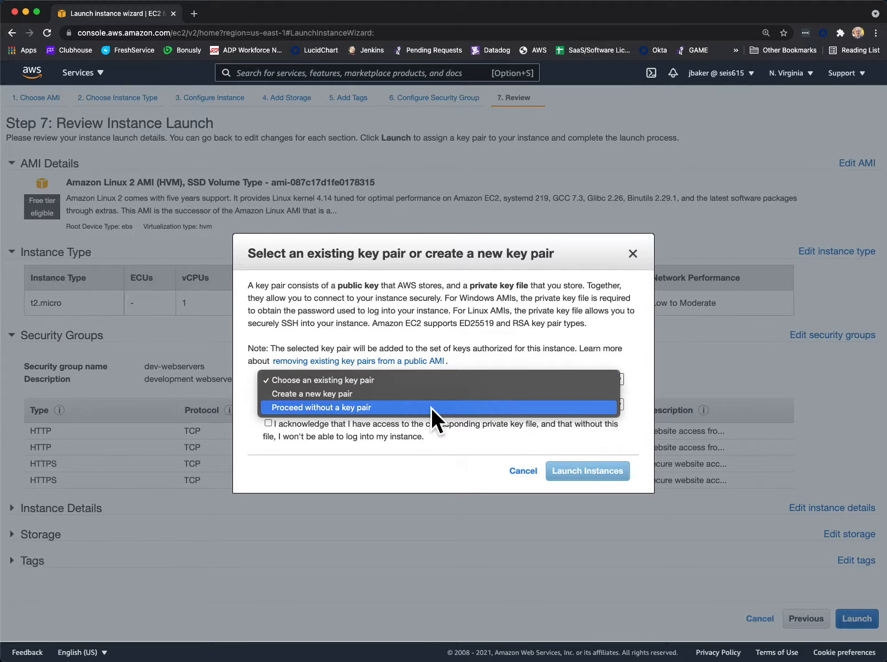
{"action": "left_click", "coordinate": [430, 406]}
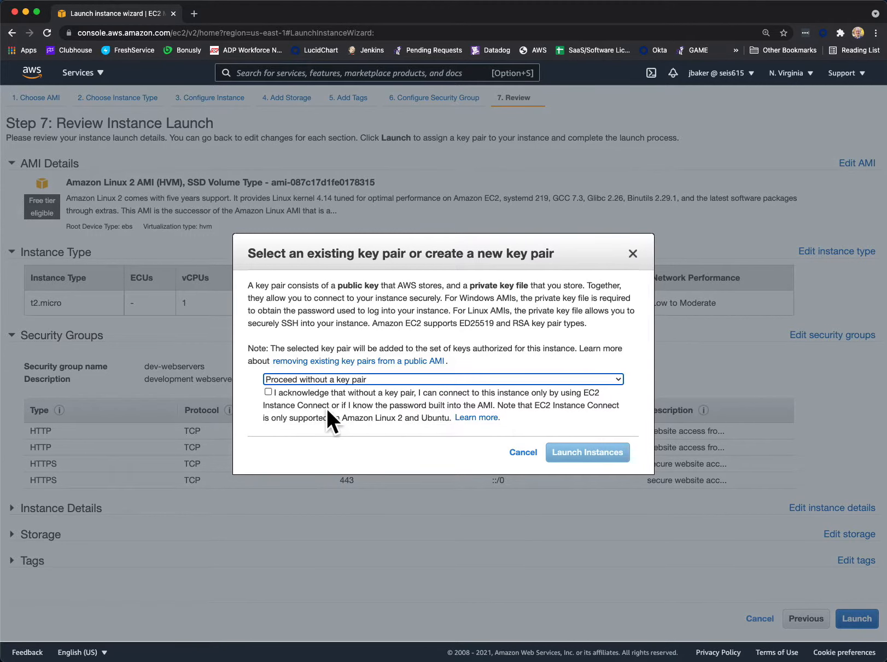
{"action": "left_click", "coordinate": [268, 391]}
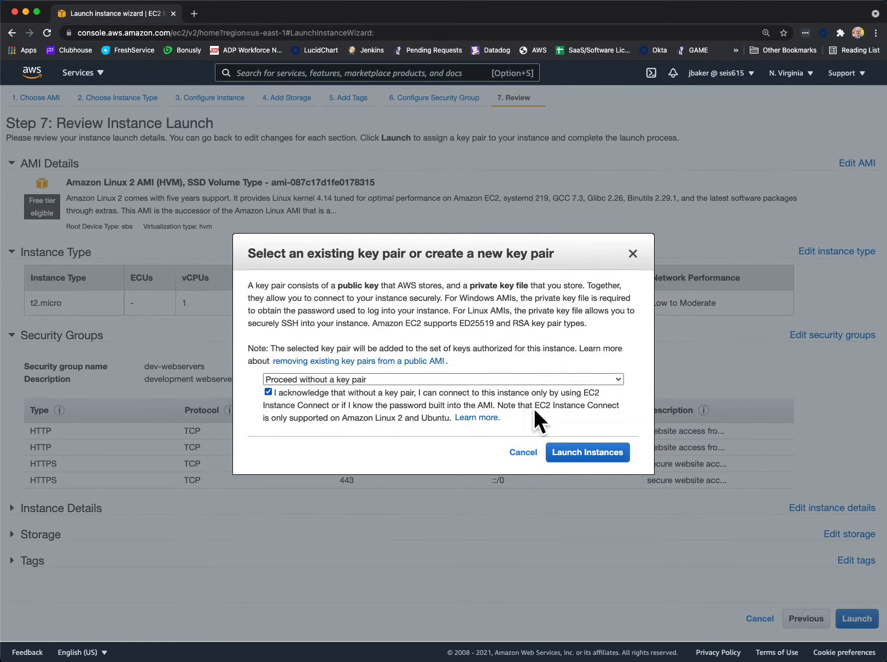
{"action": "left_click", "coordinate": [596, 451]}
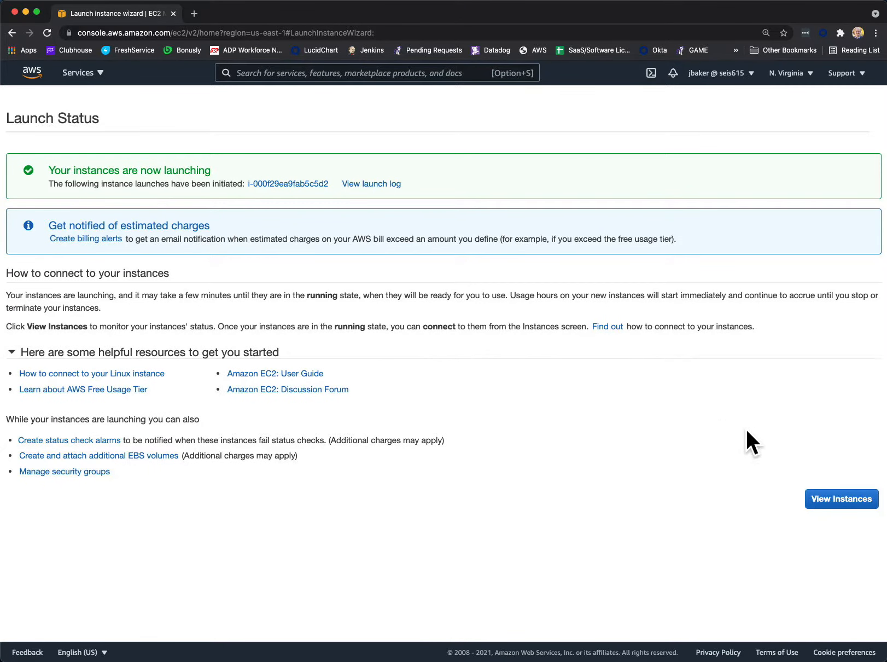
Step: Go to the instances list and open tag management for the newly launched t2.micro instance
{"action": "left_click", "coordinate": [841, 496]}
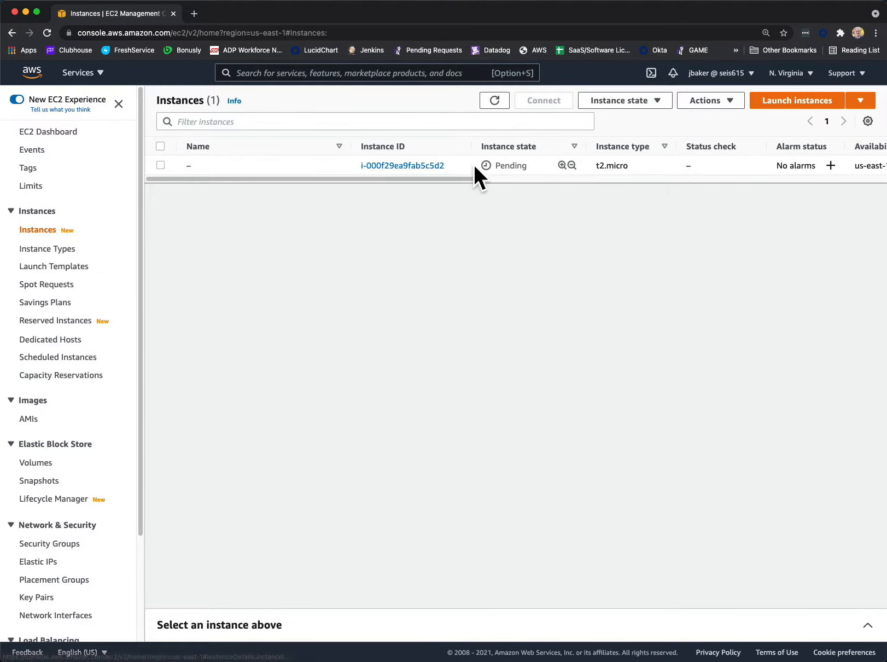
{"action": "left_click_drag", "start_coordinate": [440, 178], "coordinate": [378, 188]}
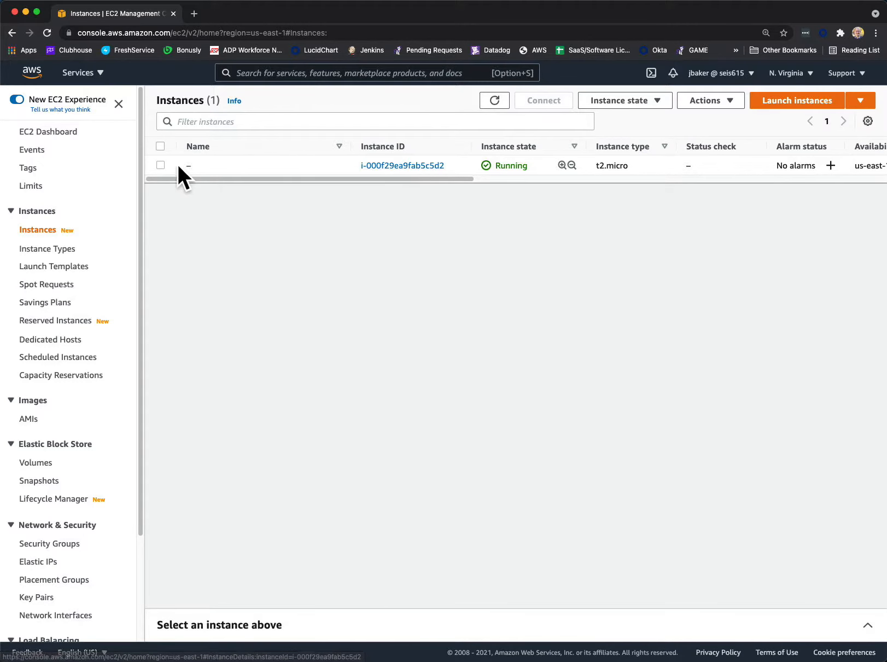
{"action": "left_click", "coordinate": [161, 165]}
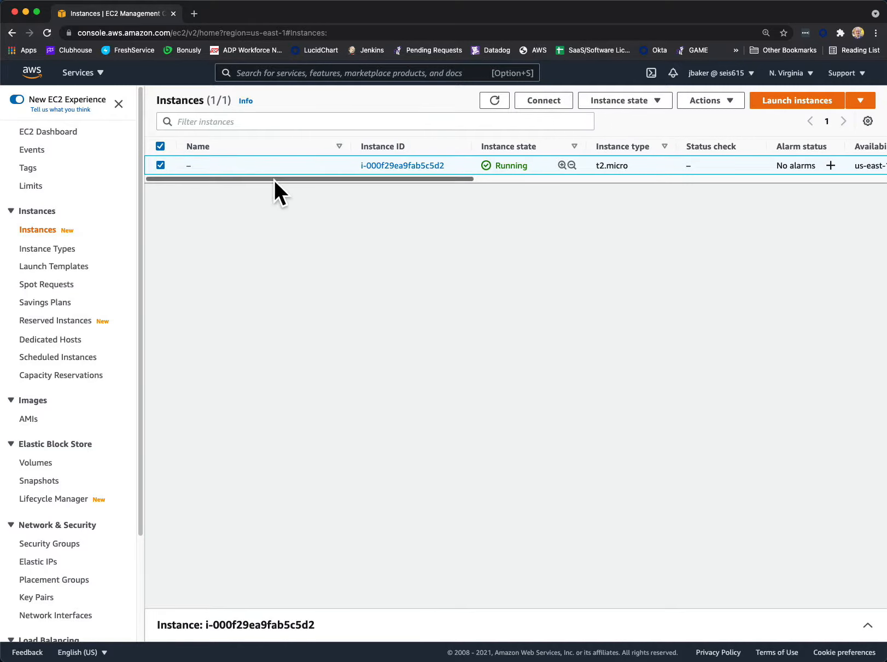
{"action": "left_click", "coordinate": [729, 101]}
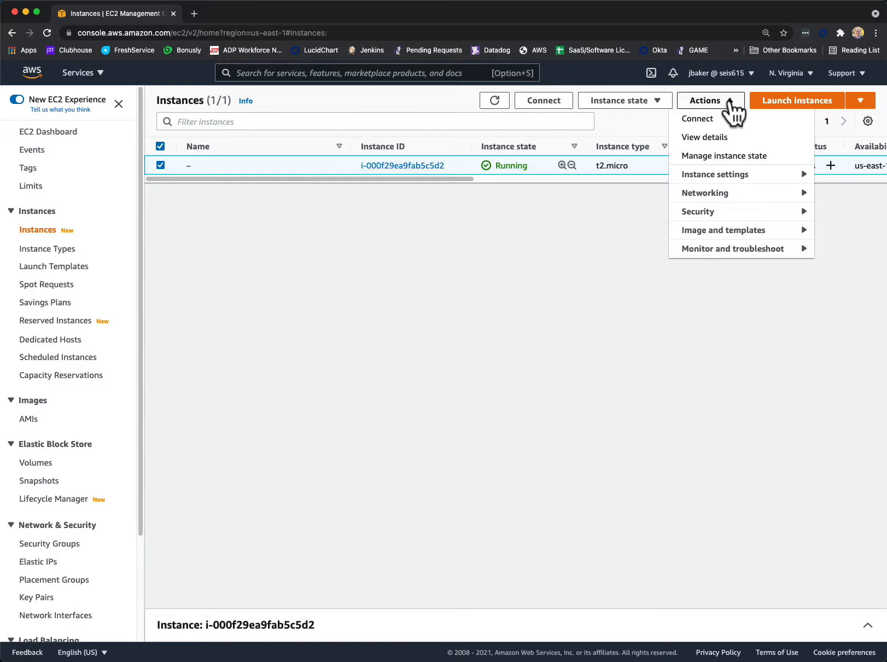
{"action": "left_click", "coordinate": [802, 175]}
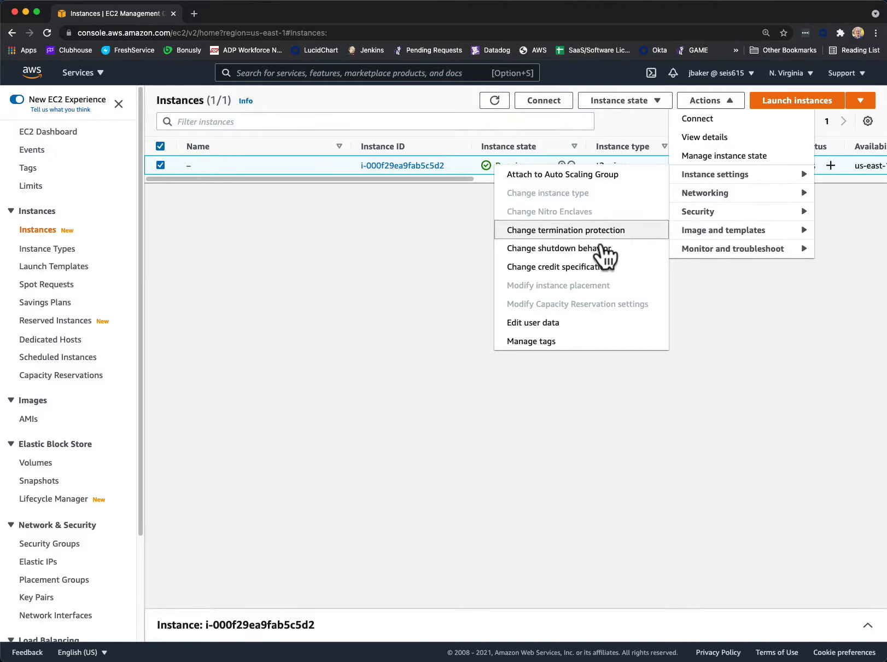
{"action": "left_click", "coordinate": [533, 341]}
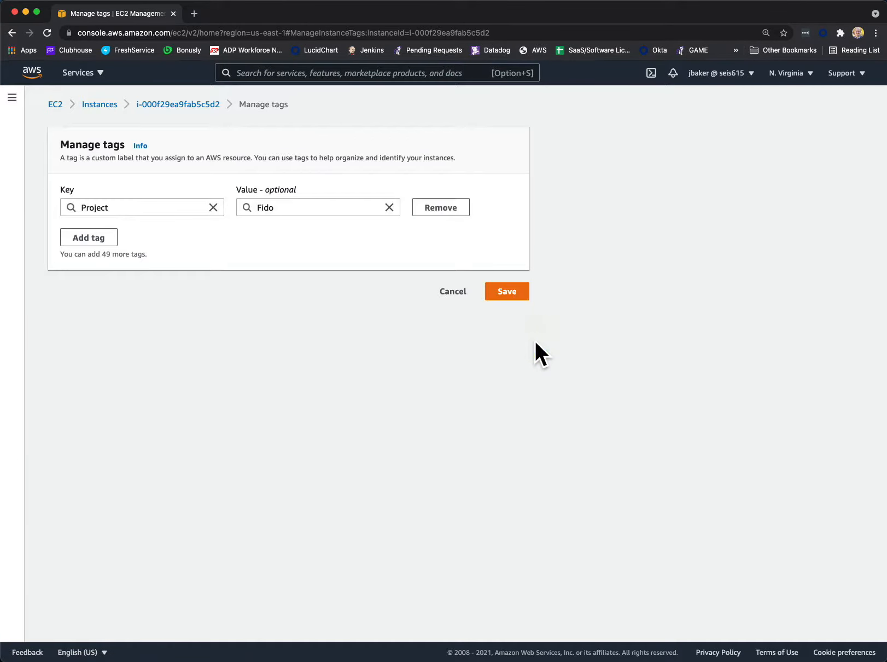
Step: Add a second tag with key Name and value web1 to the instance and save the tags
{"action": "left_click", "coordinate": [103, 208]}
{"action": "key", "text": "BackSpace"}
{"action": "key", "text": "BackSpace"}
{"action": "type", "text": "ct"}
{"action": "left_click", "coordinate": [81, 241]}
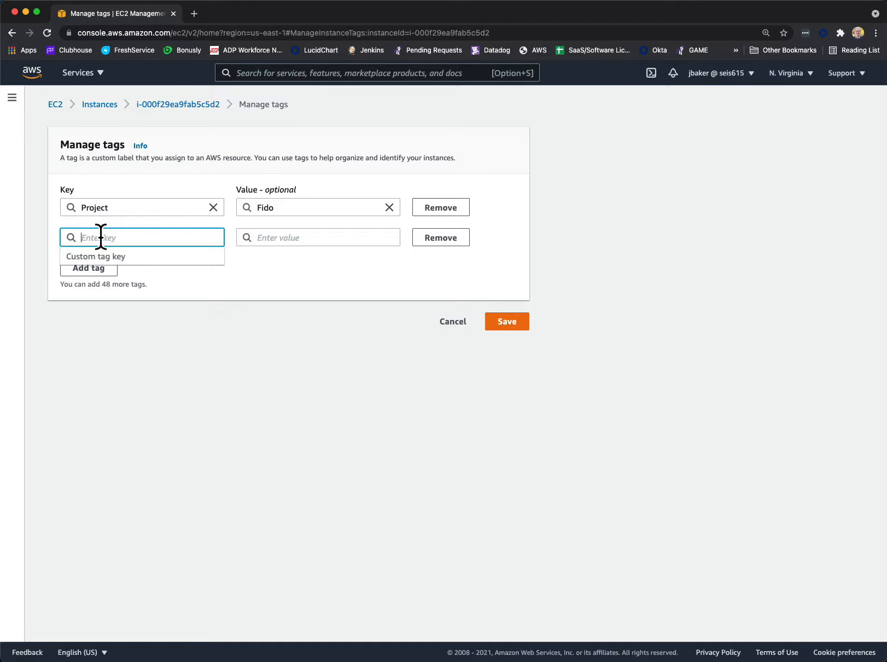
{"action": "type", "text": "Name"}
{"action": "left_click", "coordinate": [294, 238]}
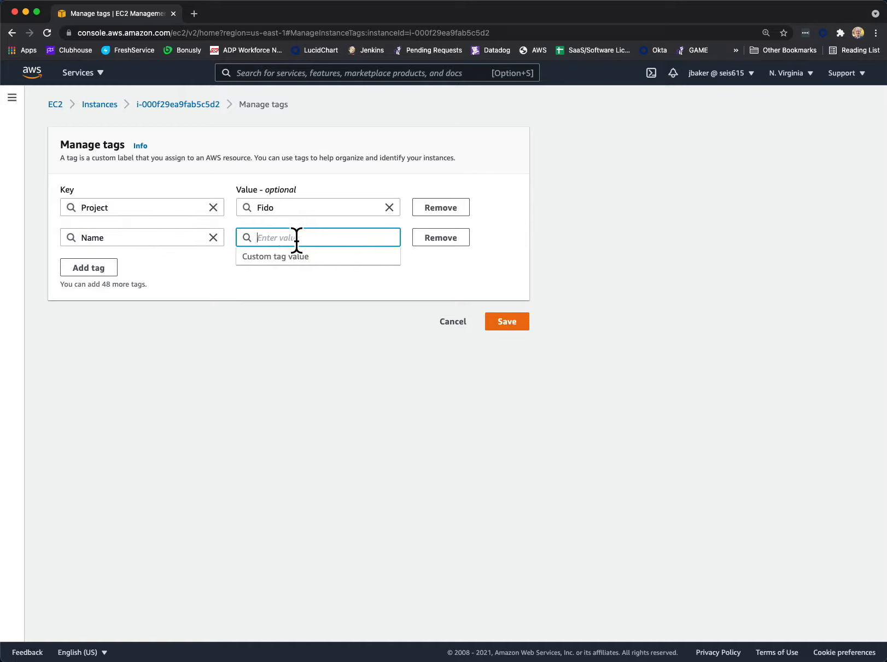
{"action": "type", "text": "web1"}
{"action": "left_click", "coordinate": [514, 322]}
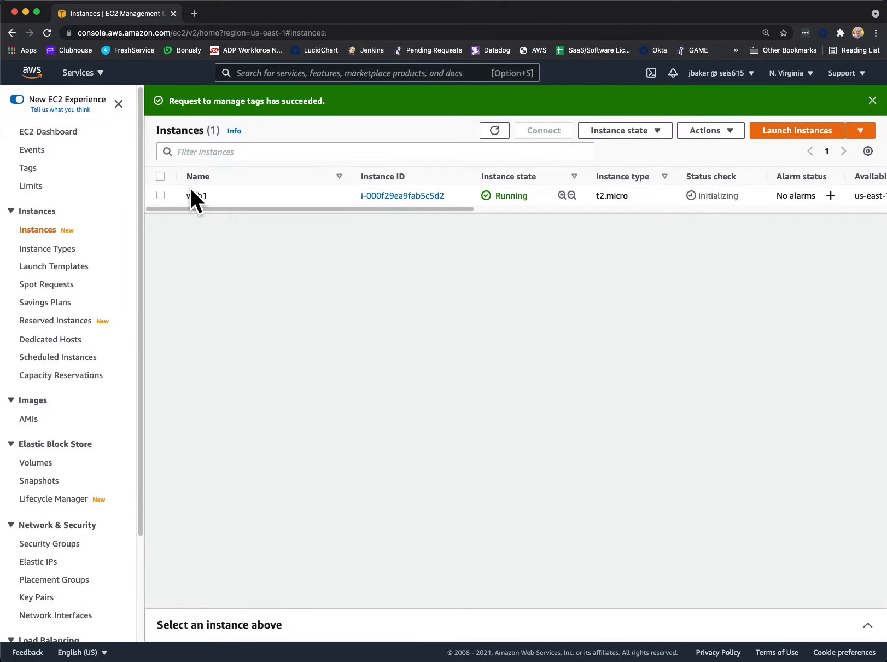
Step: Open the web1 instance's summary and examine its public and private IPv4 addresses
{"action": "mouse_move", "coordinate": [200, 198]}
{"action": "mouse_move", "coordinate": [327, 192]}
{"action": "left_click", "coordinate": [401, 195]}
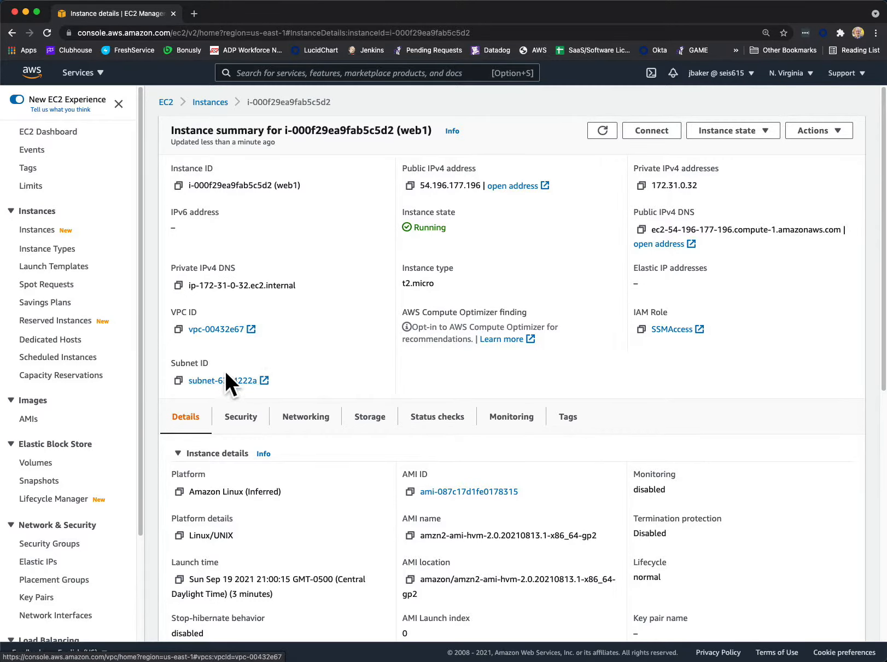
{"action": "left_click", "coordinate": [480, 185]}
{"action": "left_click_drag", "start_coordinate": [480, 186], "coordinate": [440, 184]}
{"action": "left_click", "coordinate": [441, 183]}
{"action": "left_click_drag", "start_coordinate": [653, 185], "coordinate": [696, 186]}
{"action": "left_click", "coordinate": [696, 186]}
{"action": "left_click_drag", "start_coordinate": [697, 183], "coordinate": [652, 186]}
{"action": "left_click", "coordinate": [669, 182]}
{"action": "left_click", "coordinate": [481, 184]}
{"action": "left_click_drag", "start_coordinate": [482, 185], "coordinate": [409, 185]}
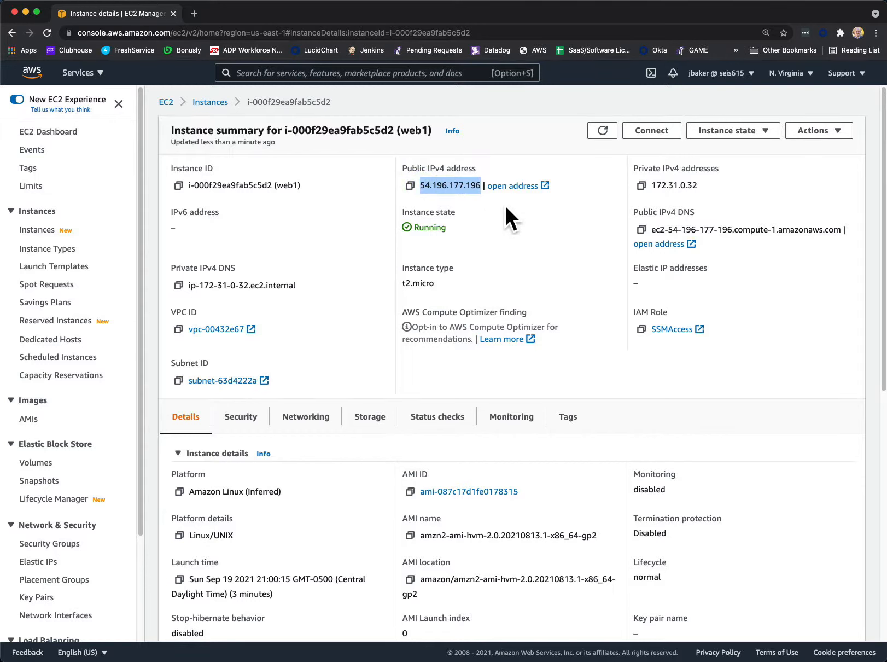
{"action": "left_click", "coordinate": [577, 243]}
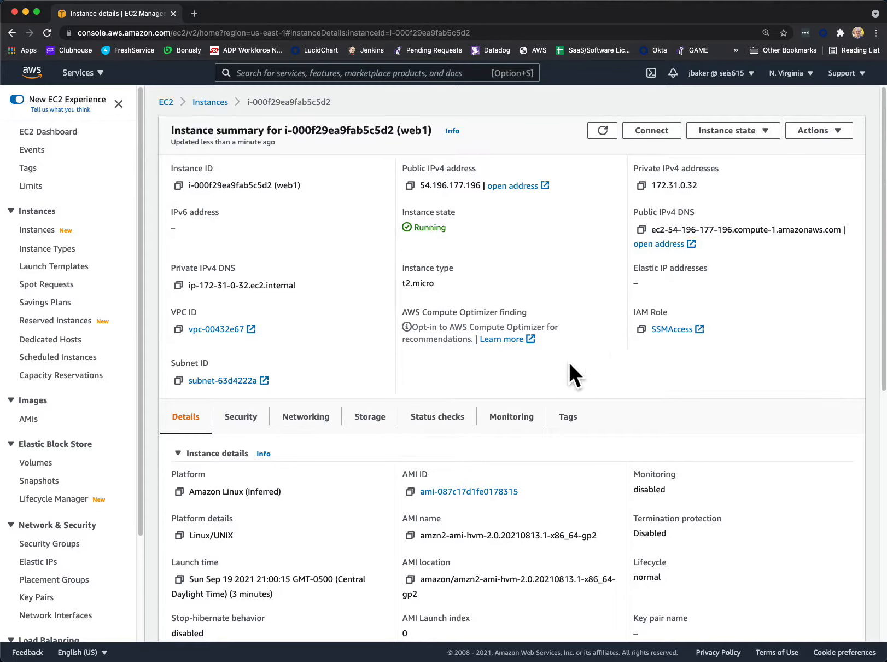
Step: Examine the instance details of web1, particularly the AMI name
{"action": "scroll", "coordinate": [570, 364], "scroll_direction": "down", "scroll_amount": 5}
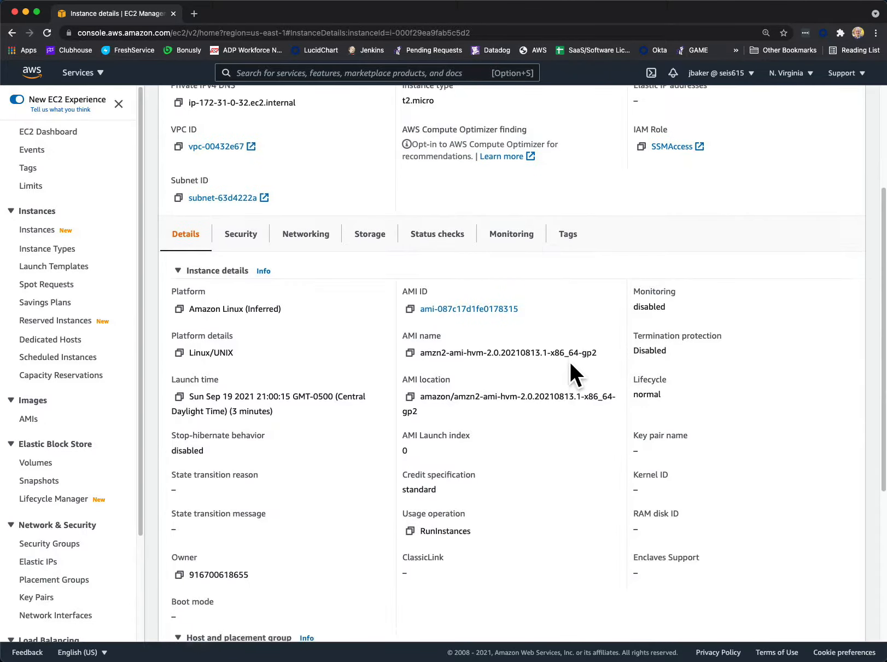
{"action": "scroll", "coordinate": [570, 360], "scroll_direction": "down", "scroll_amount": 1}
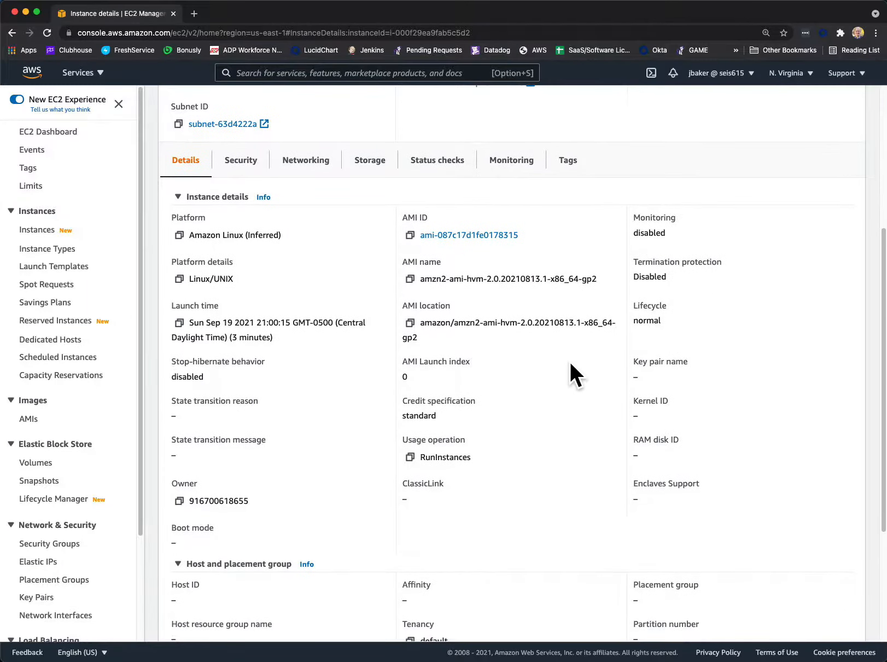
{"action": "scroll", "coordinate": [570, 360], "scroll_direction": "down", "scroll_amount": 1}
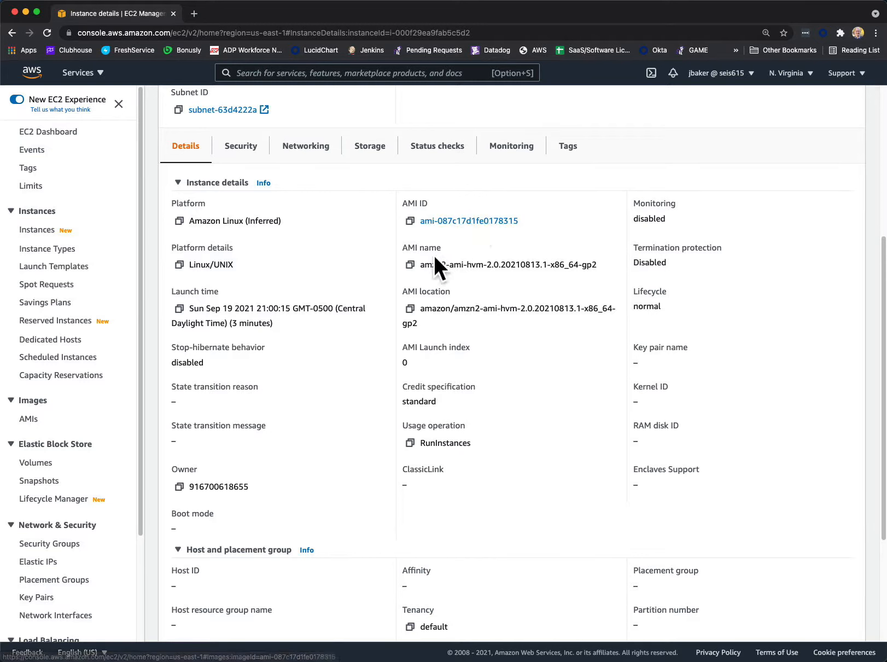
{"action": "left_click_drag", "start_coordinate": [419, 264], "coordinate": [550, 260]}
{"action": "left_click", "coordinate": [550, 260]}
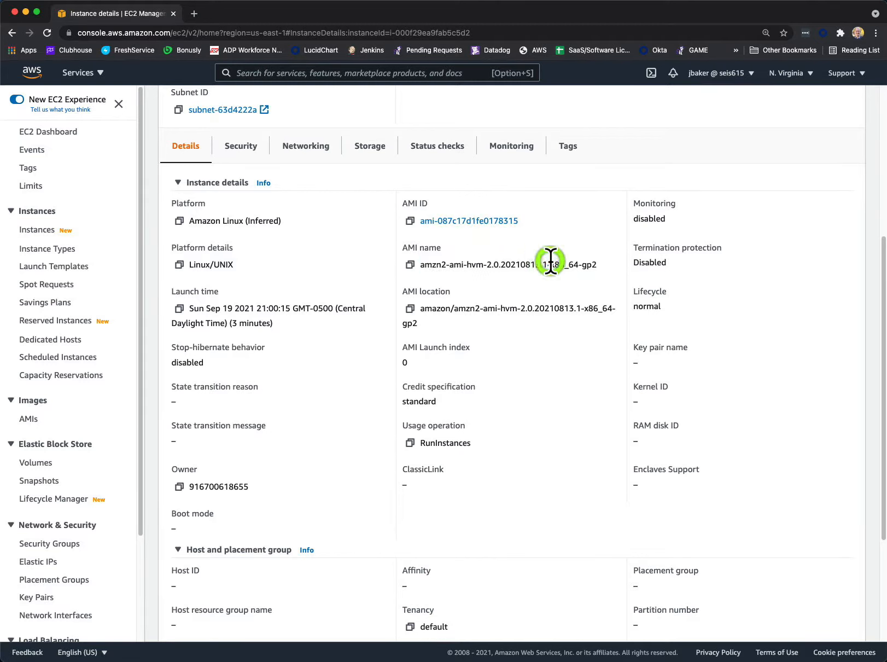
{"action": "left_click_drag", "start_coordinate": [421, 265], "coordinate": [447, 266]}
{"action": "left_click", "coordinate": [485, 265]}
{"action": "scroll", "coordinate": [371, 293], "scroll_direction": "down", "scroll_amount": 2}
{"action": "scroll", "coordinate": [371, 293], "scroll_direction": "up", "scroll_amount": 3}
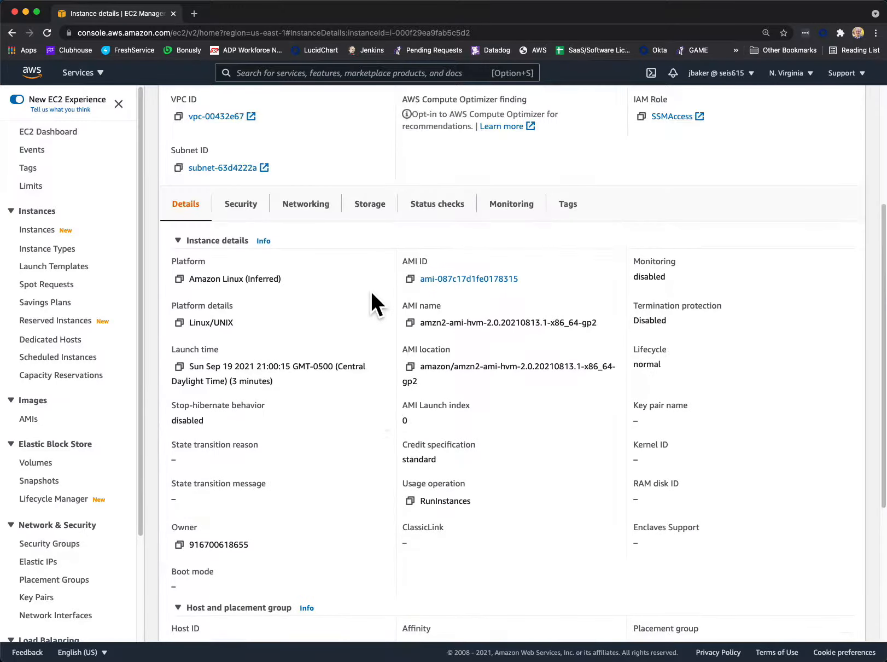
Step: Show web1's security details and examine the inbound rules of its dev-webservers security group
{"action": "scroll", "coordinate": [370, 289], "scroll_direction": "up", "scroll_amount": 4}
{"action": "scroll", "coordinate": [371, 289], "scroll_direction": "down", "scroll_amount": 1}
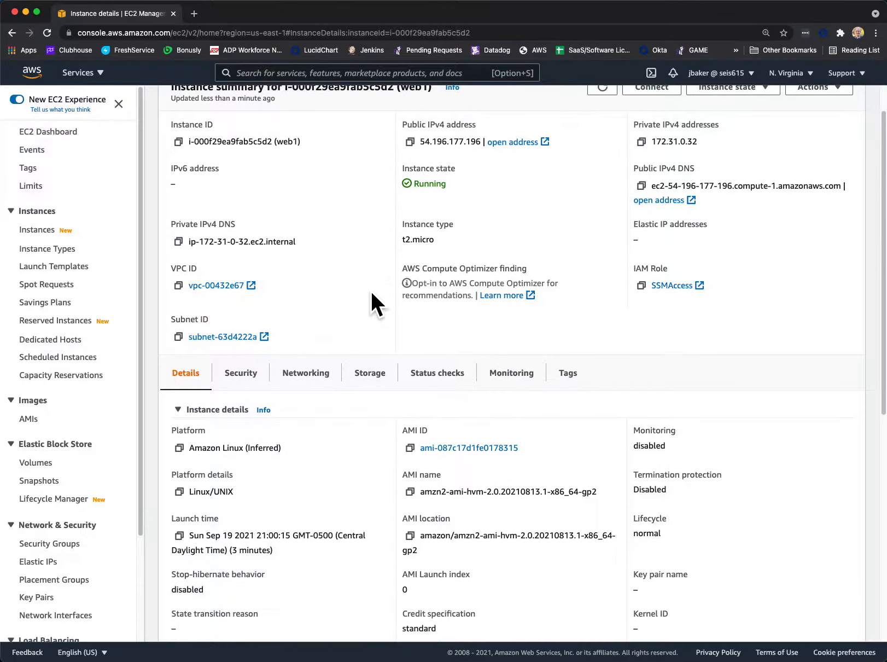
{"action": "left_click", "coordinate": [239, 373]}
{"action": "scroll", "coordinate": [264, 377], "scroll_direction": "down", "scroll_amount": 3}
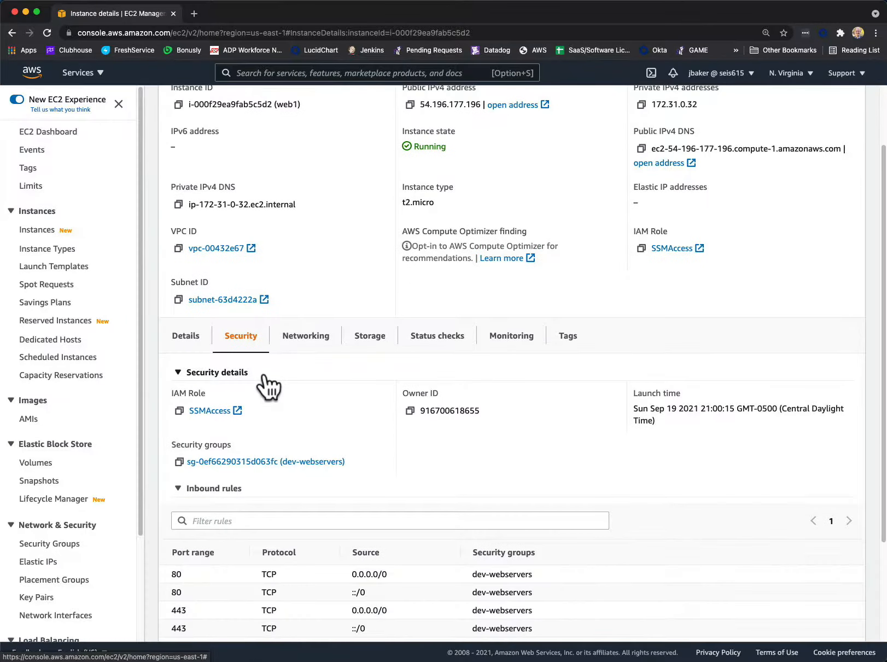
{"action": "scroll", "coordinate": [341, 364], "scroll_direction": "down", "scroll_amount": 2}
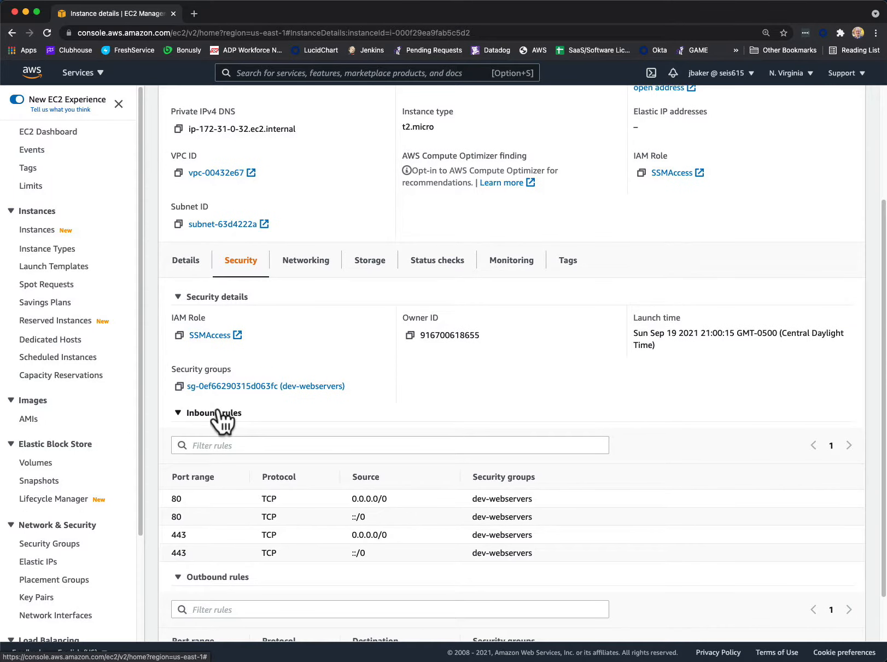
Step: Examine the outbound rules of web1's dev-webservers security group, particularly the destination
{"action": "scroll", "coordinate": [295, 454], "scroll_direction": "down", "scroll_amount": 1}
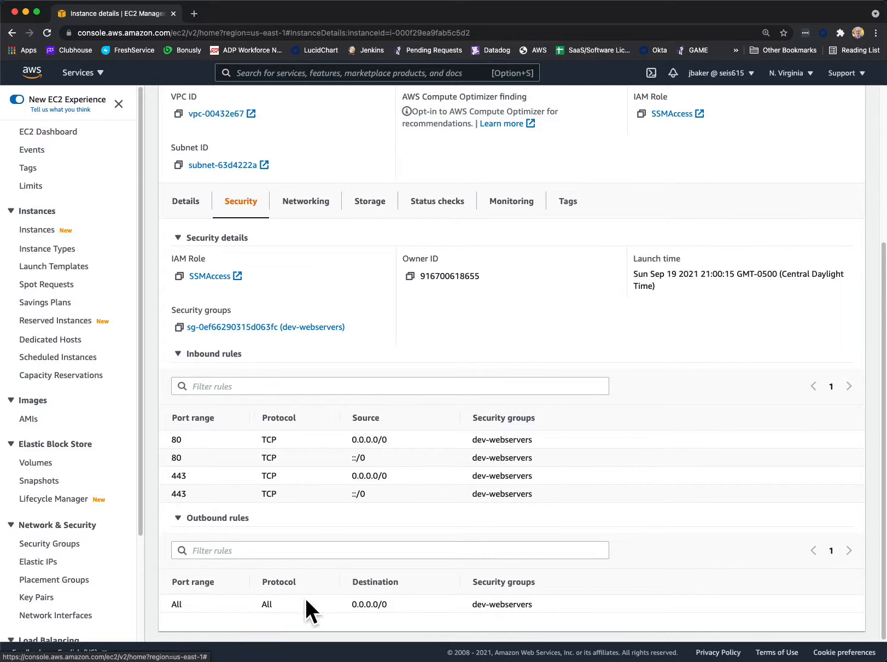
{"action": "left_click_drag", "start_coordinate": [351, 604], "coordinate": [398, 602]}
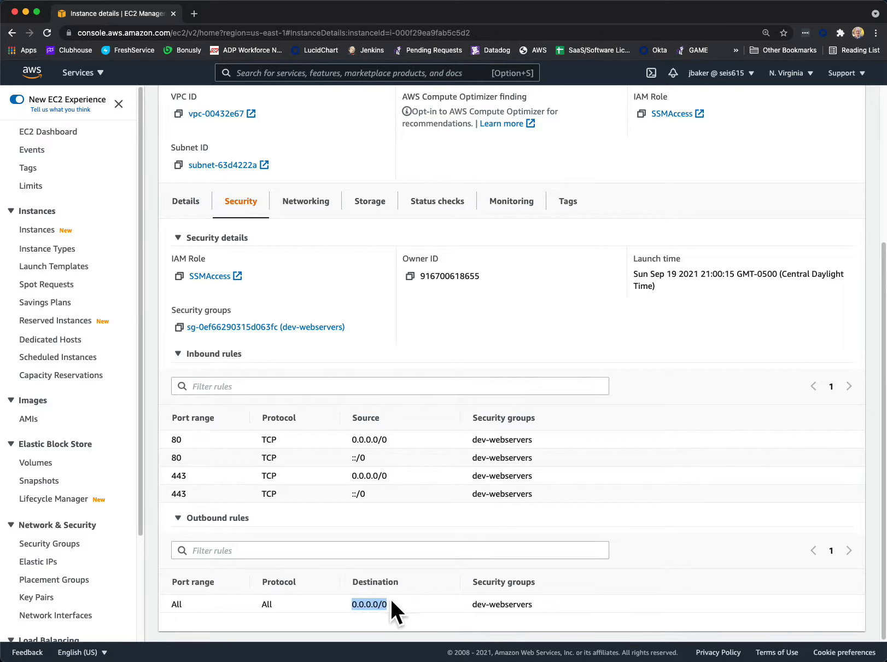
{"action": "left_click", "coordinate": [391, 600]}
{"action": "scroll", "coordinate": [396, 332], "scroll_direction": "up", "scroll_amount": 2}
Step: Show web1's networking details and examine its IP addresses, DNS names, VPC, subnet and availability zone
{"action": "left_click", "coordinate": [304, 301]}
{"action": "scroll", "coordinate": [305, 298], "scroll_direction": "up", "scroll_amount": 2}
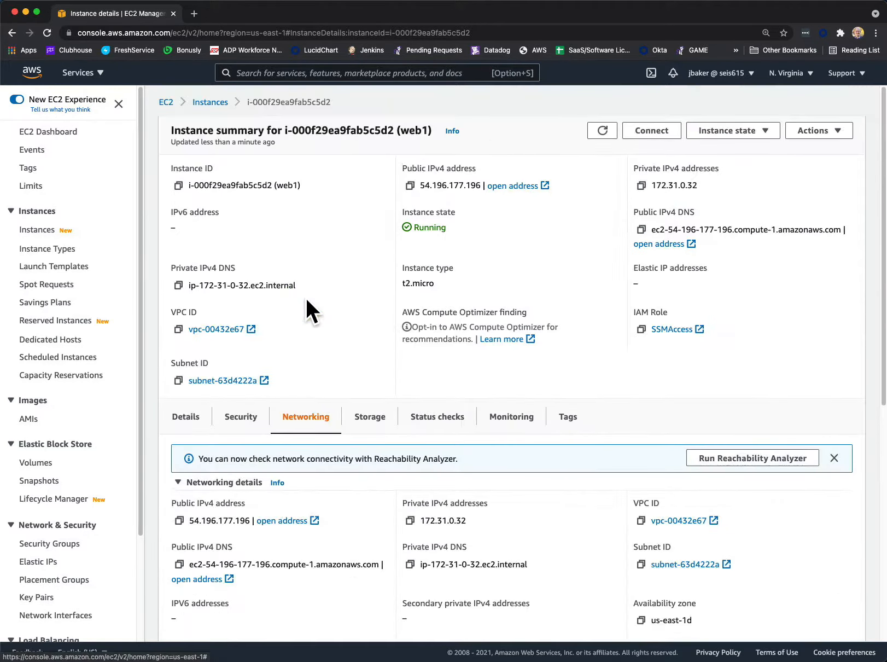
{"action": "scroll", "coordinate": [350, 319], "scroll_direction": "down", "scroll_amount": 1}
{"action": "scroll", "coordinate": [351, 321], "scroll_direction": "down", "scroll_amount": 2}
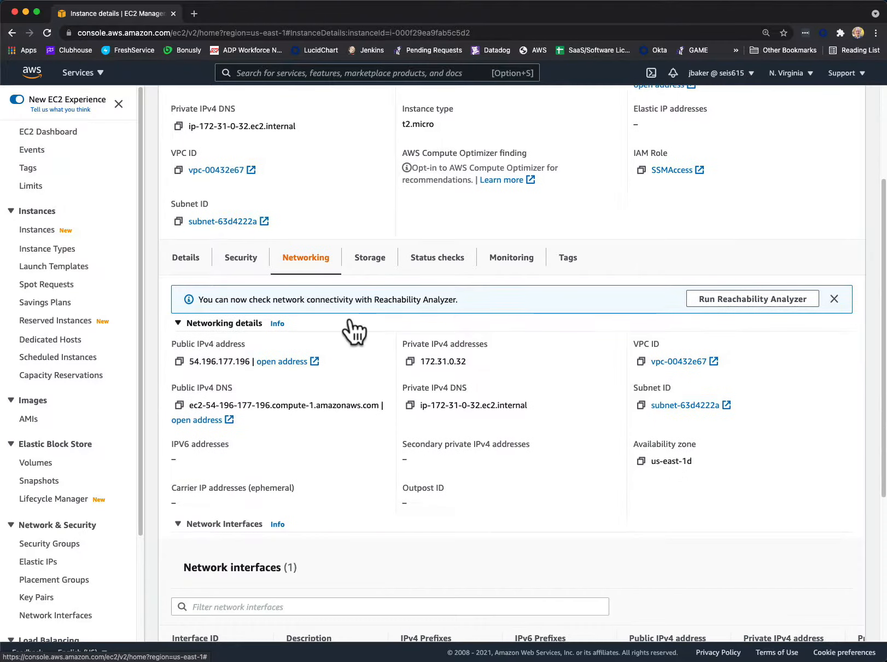
{"action": "scroll", "coordinate": [343, 372], "scroll_direction": "up", "scroll_amount": 1}
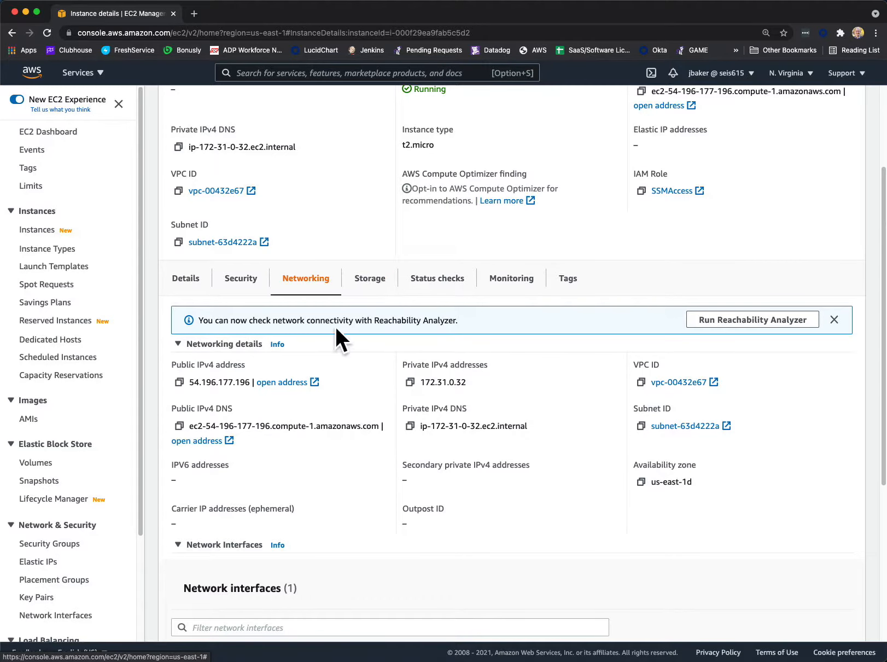
{"action": "scroll", "coordinate": [550, 290], "scroll_direction": "up", "scroll_amount": 3}
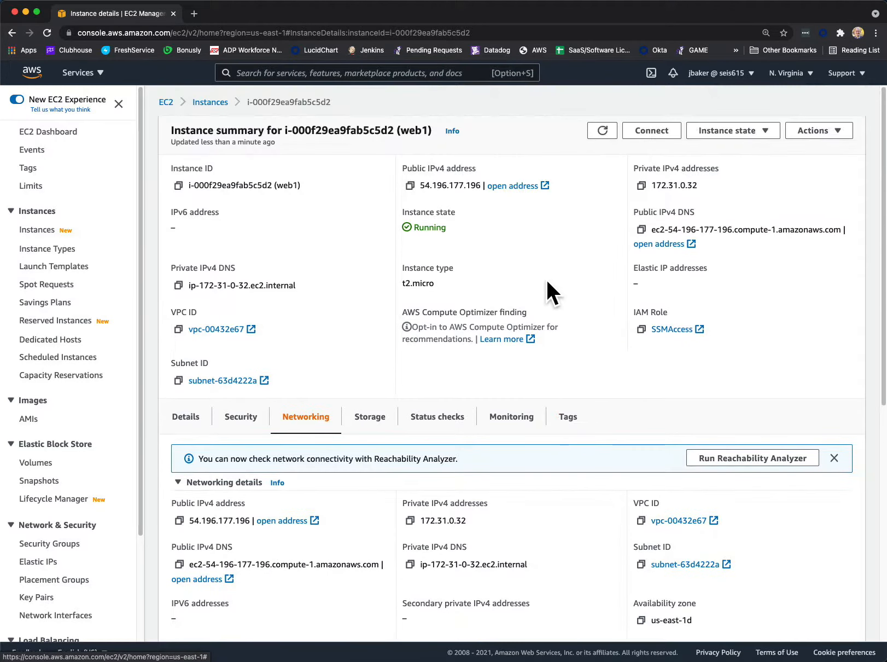
{"action": "scroll", "coordinate": [544, 290], "scroll_direction": "down", "scroll_amount": 4}
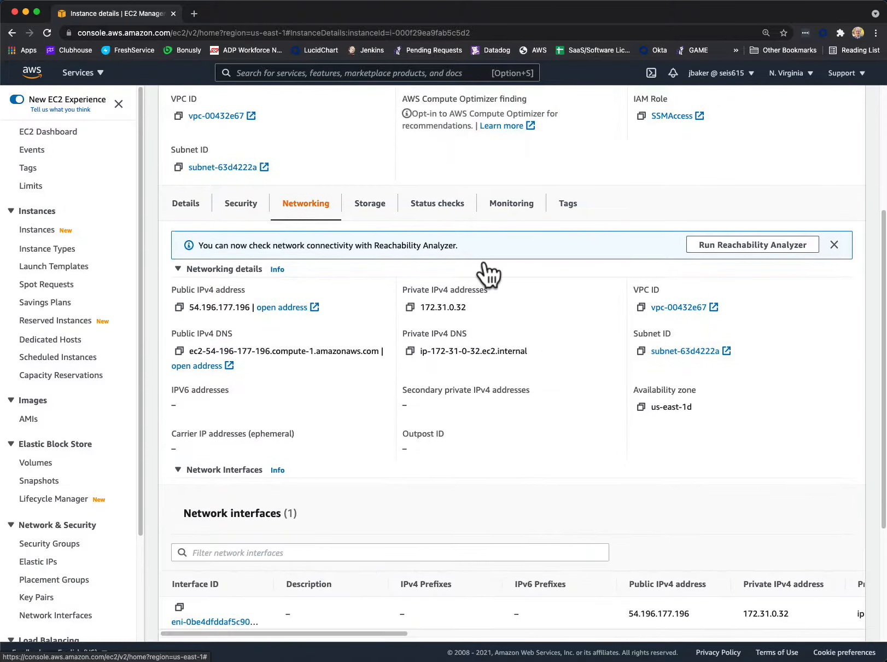
Step: Show web1's storage details and examine its root device and attached block device
{"action": "left_click", "coordinate": [384, 203]}
{"action": "scroll", "coordinate": [388, 199], "scroll_direction": "up", "scroll_amount": 4}
{"action": "scroll", "coordinate": [377, 246], "scroll_direction": "down", "scroll_amount": 3}
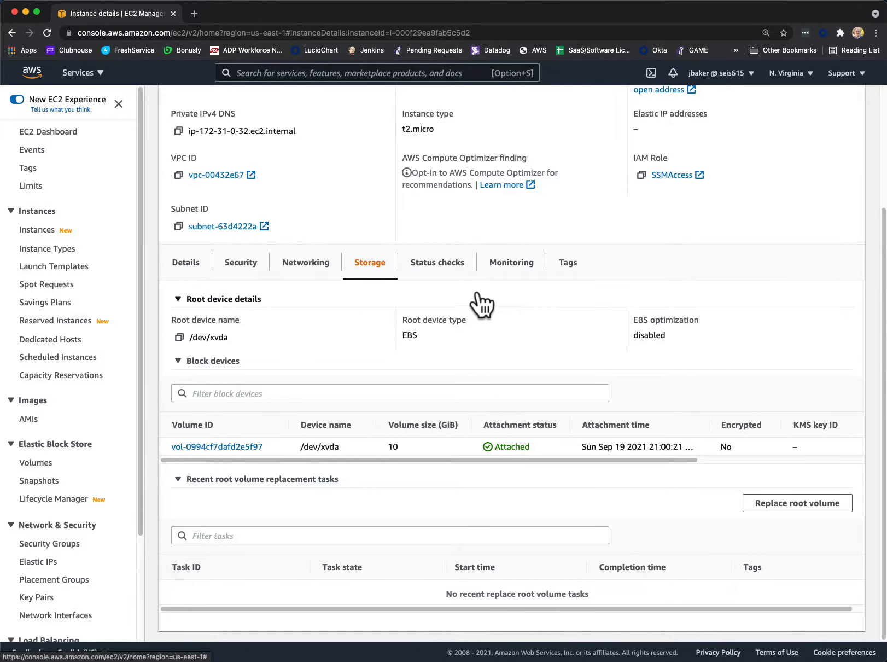
Step: Show web1's monitoring graphs and examine the CPU, network, disk and status check metrics
{"action": "left_click", "coordinate": [512, 263]}
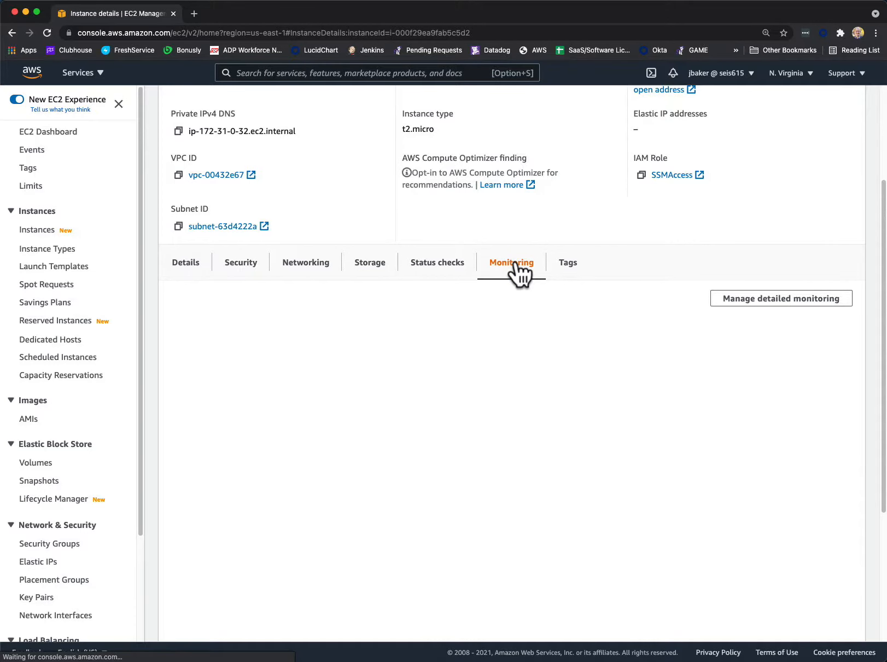
{"action": "scroll", "coordinate": [594, 290], "scroll_direction": "down", "scroll_amount": 4}
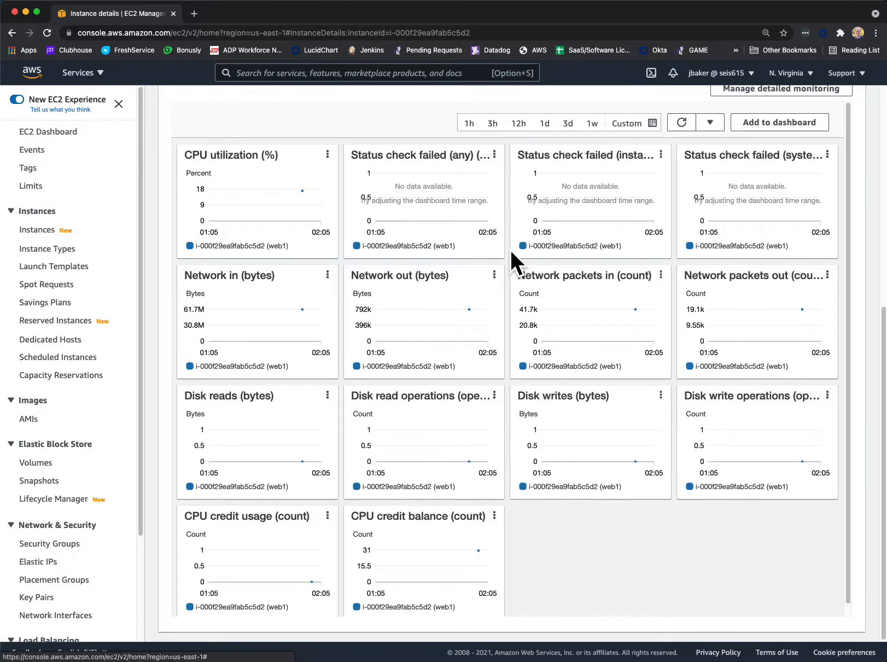
{"action": "scroll", "coordinate": [506, 250], "scroll_direction": "up", "scroll_amount": 1}
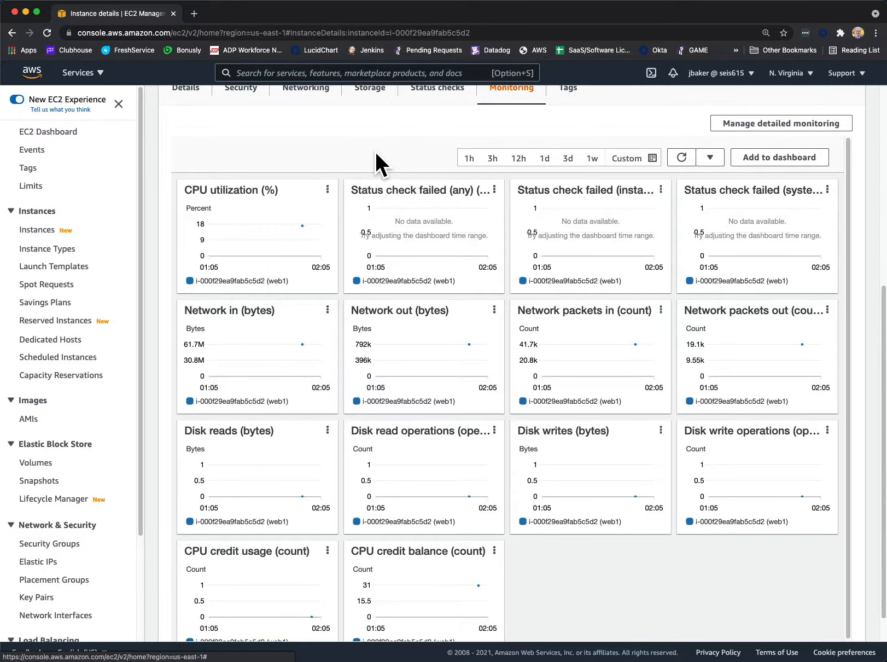
{"action": "scroll", "coordinate": [375, 150], "scroll_direction": "up", "scroll_amount": 1}
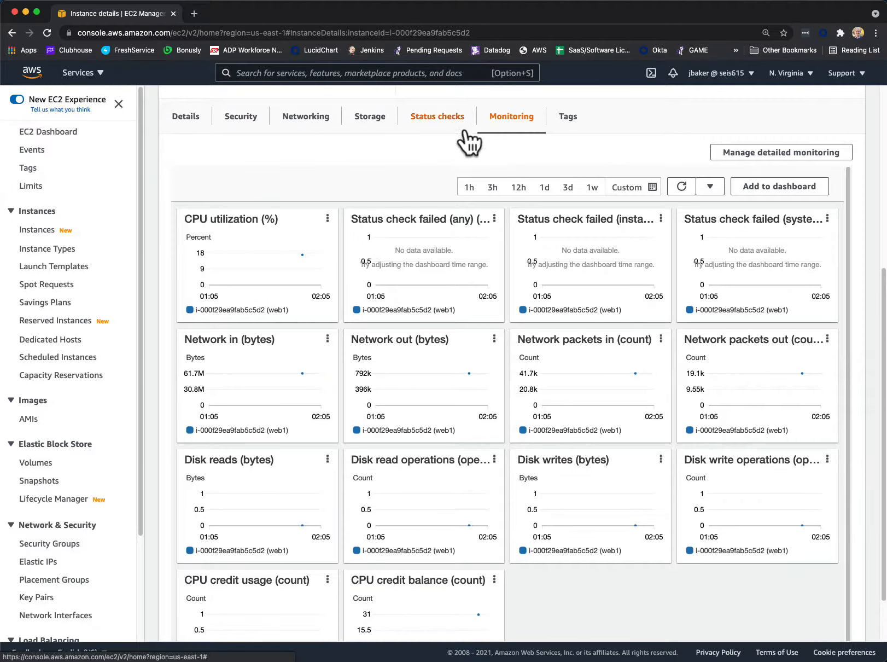
{"action": "mouse_move", "coordinate": [298, 254]}
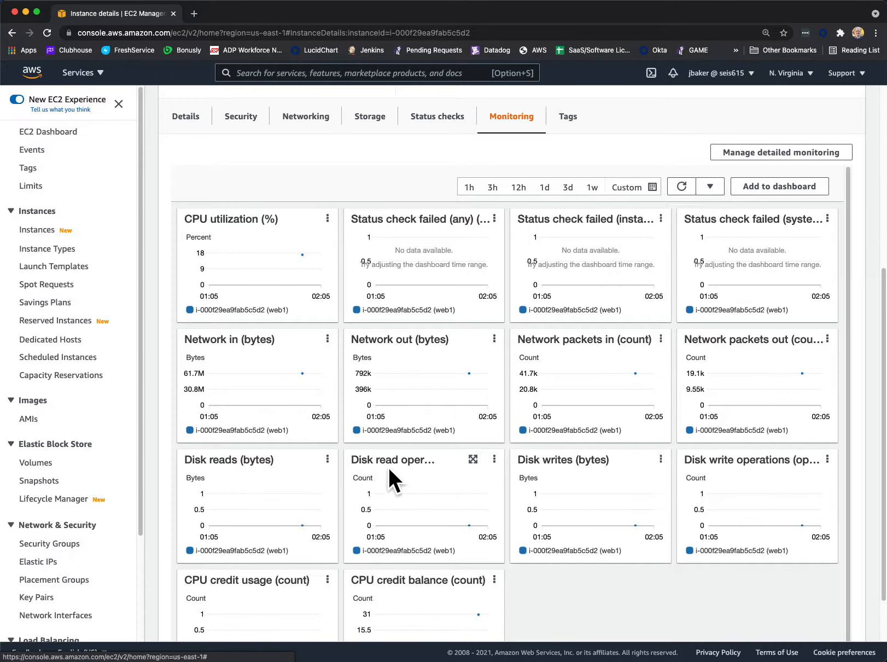
{"action": "scroll", "coordinate": [416, 189], "scroll_direction": "up", "scroll_amount": 5}
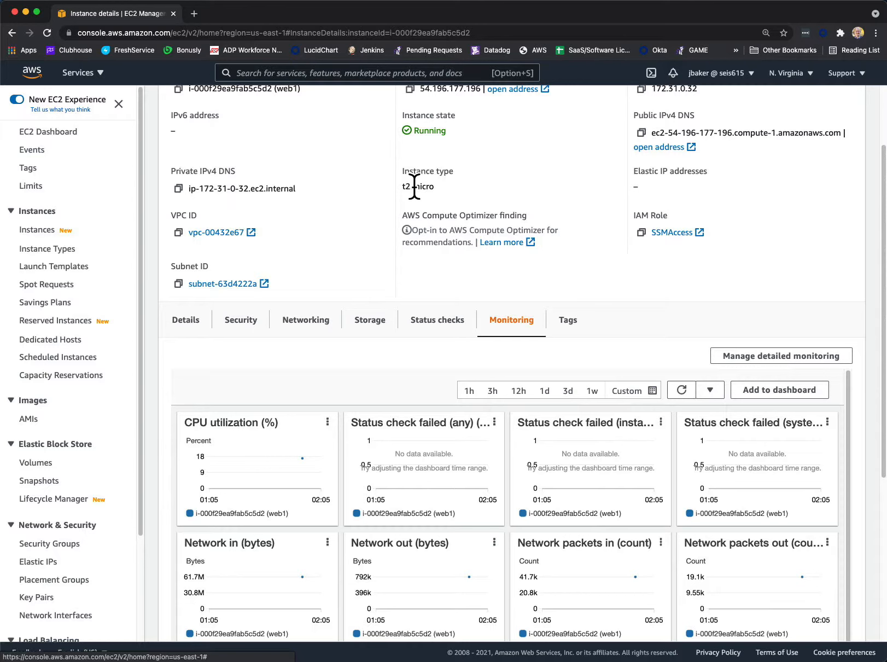
{"action": "scroll", "coordinate": [414, 186], "scroll_direction": "up", "scroll_amount": 3}
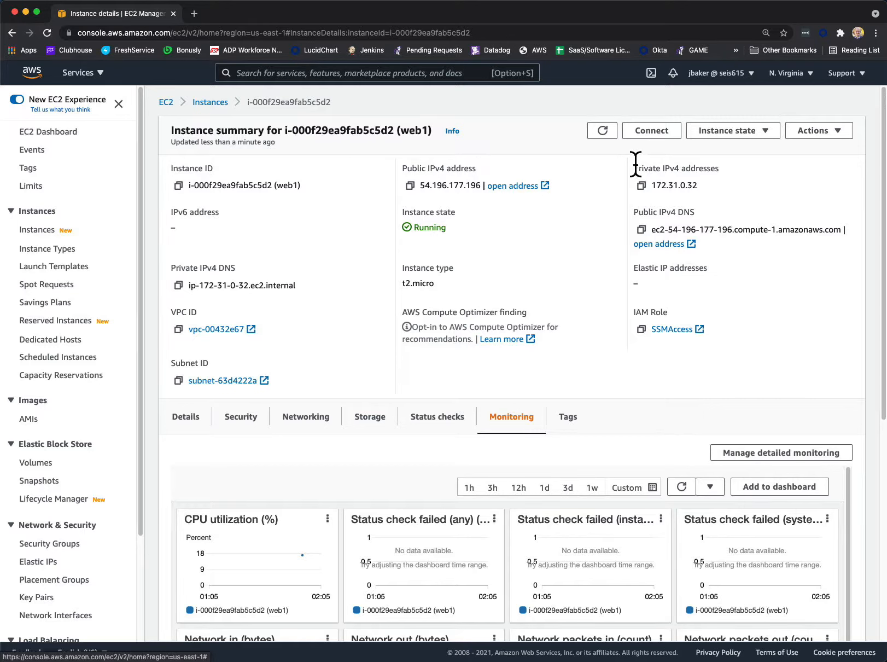
Step: Connect to the web1 instance with Session Manager to open a shell session
{"action": "left_click", "coordinate": [655, 130]}
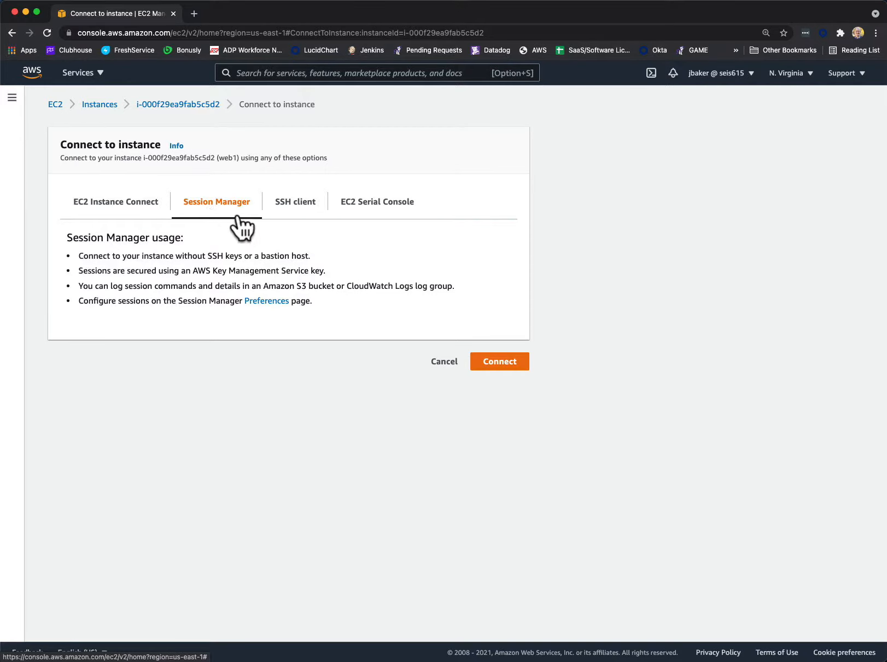
{"action": "left_click", "coordinate": [510, 363]}
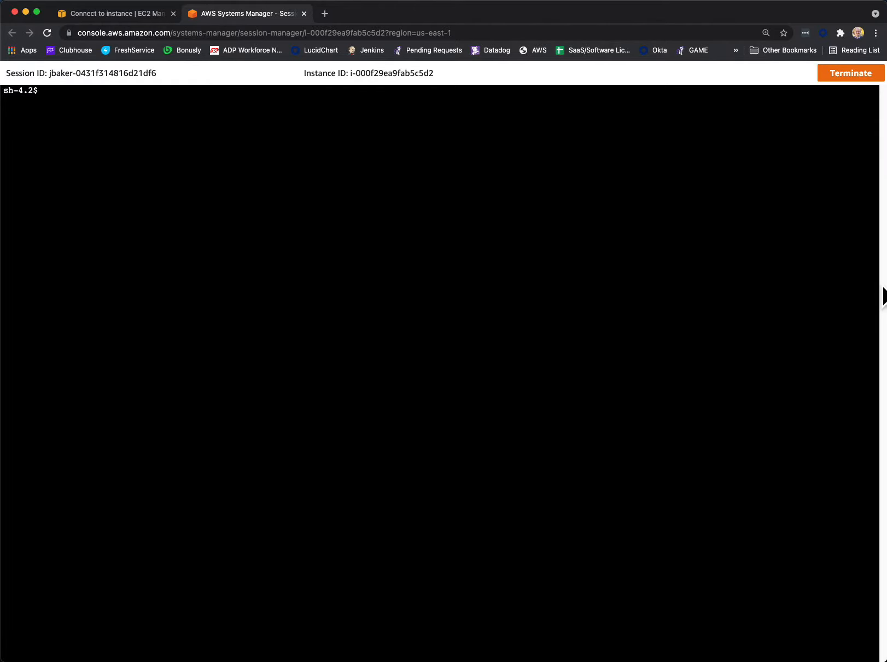
{"action": "left_click", "coordinate": [392, 239]}
{"action": "left_click", "coordinate": [392, 220]}
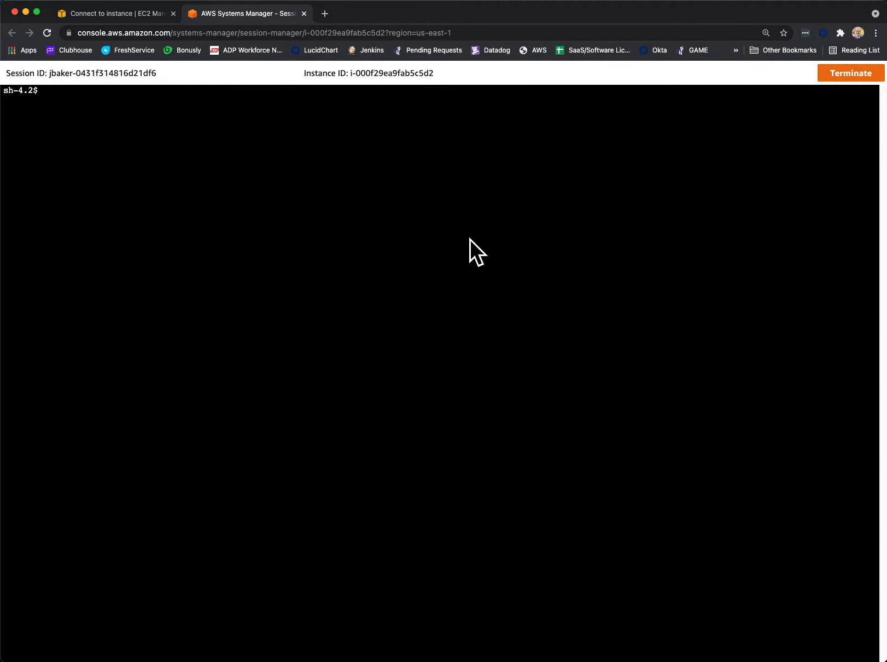
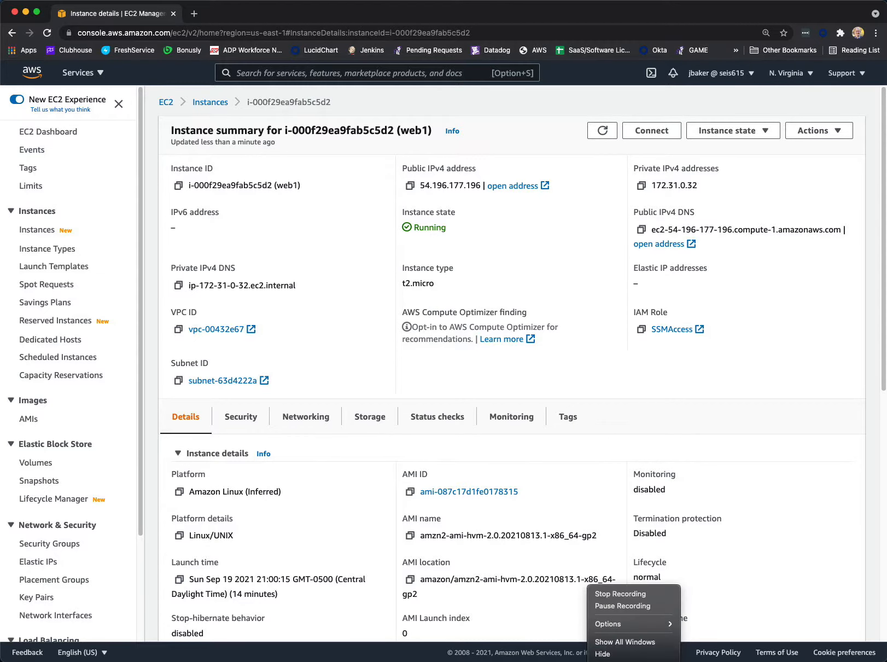
{"action": "left_click", "coordinate": [633, 606]}
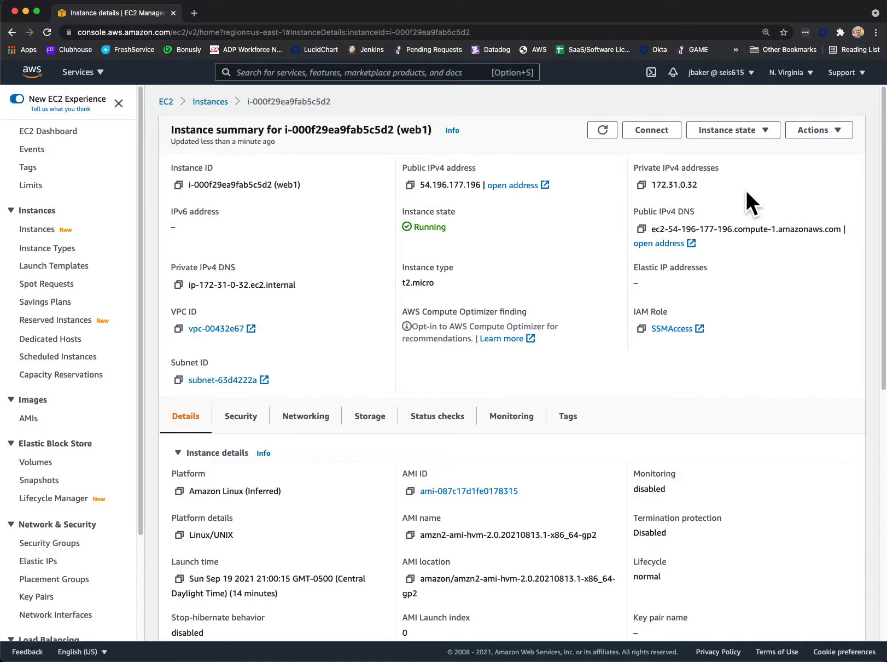
Step: Stop the web1 instance, confirm the stop and dismiss the notification
{"action": "left_click", "coordinate": [743, 131]}
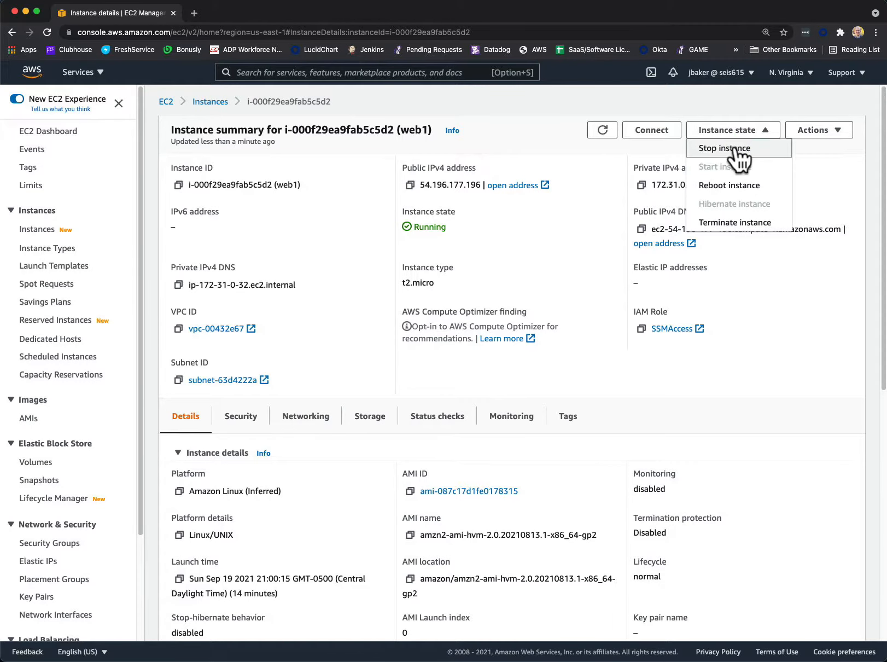
{"action": "left_click", "coordinate": [738, 150]}
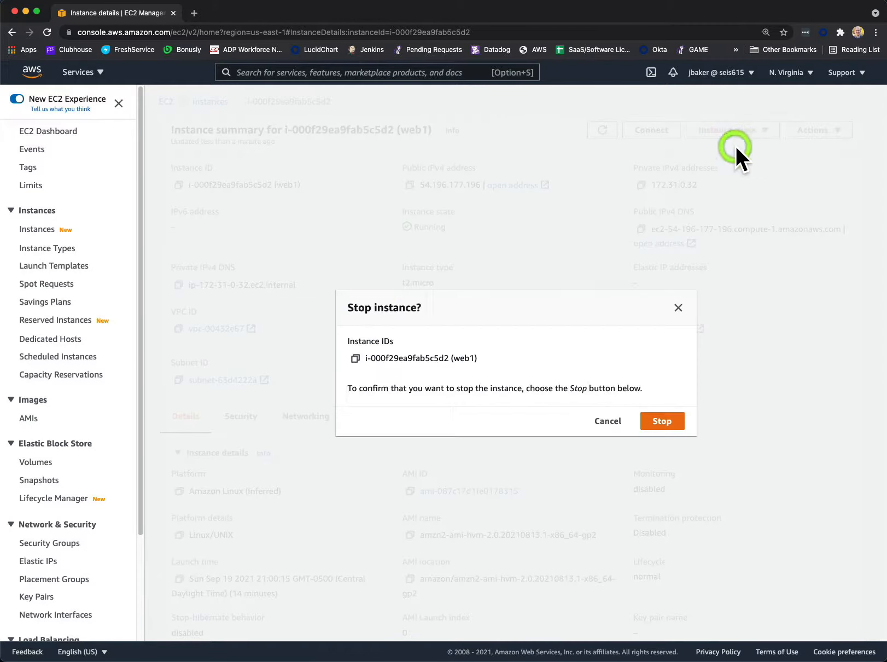
{"action": "left_click", "coordinate": [672, 419]}
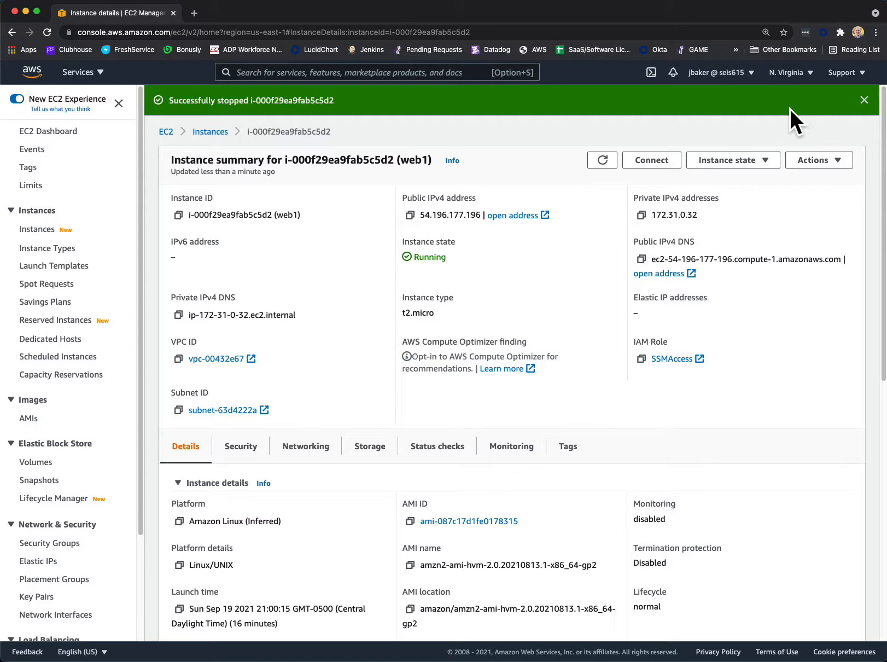
{"action": "left_click", "coordinate": [864, 103]}
{"action": "left_click", "coordinate": [764, 131]}
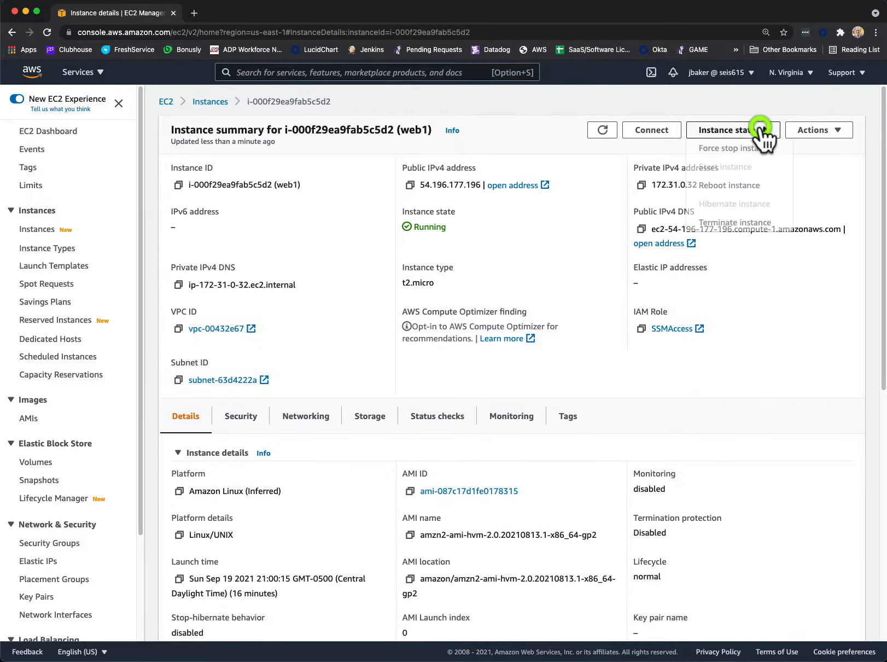
{"action": "left_click", "coordinate": [762, 137]}
Step: Create an image from the web1 instance named myWebserverImage with the description "a webserver"
{"action": "left_click", "coordinate": [811, 130]}
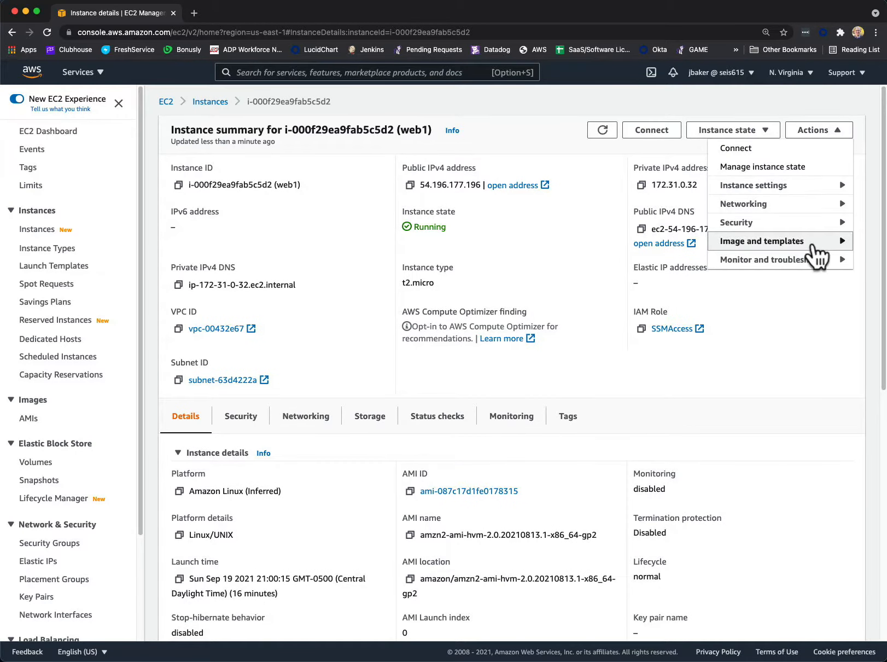
{"action": "left_click", "coordinate": [814, 248]}
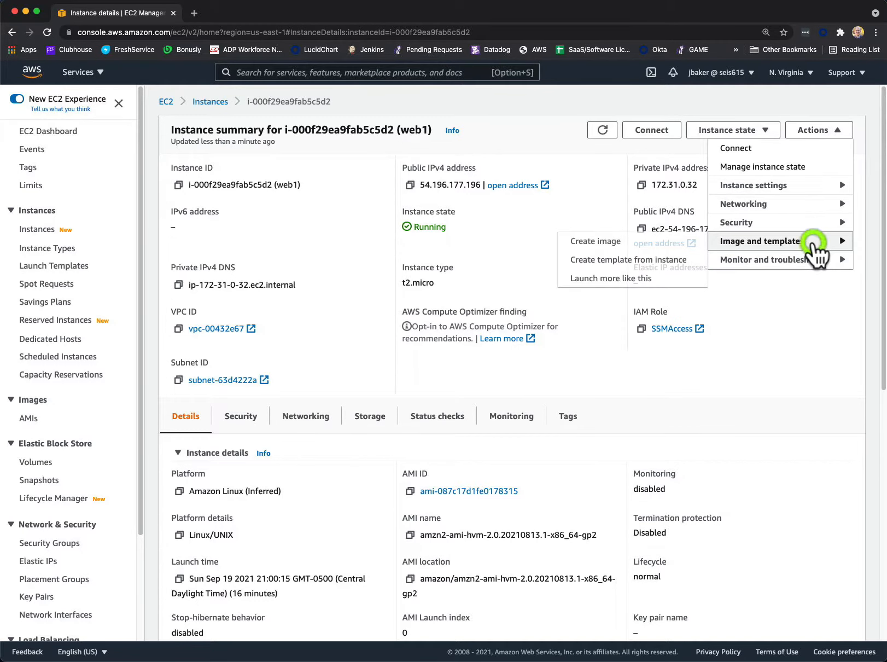
{"action": "left_click", "coordinate": [608, 242]}
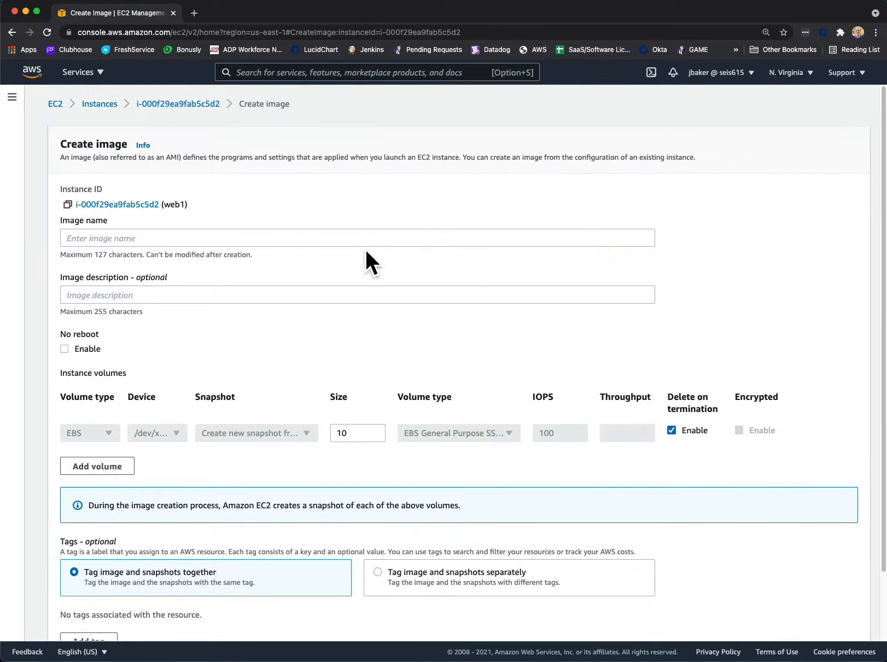
{"action": "left_click", "coordinate": [194, 237]}
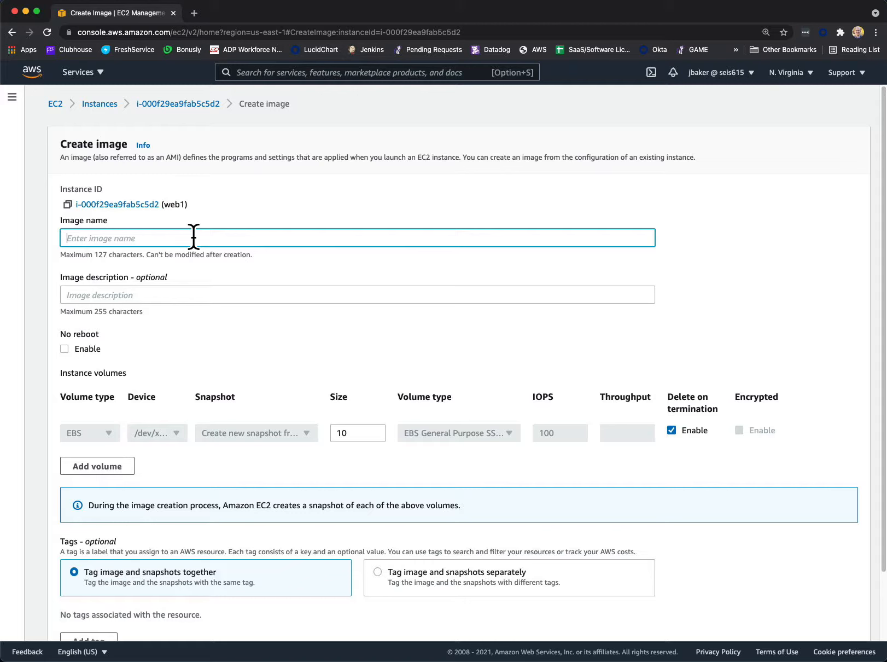
{"action": "type", "text": "myWebserverImage"}
{"action": "left_click", "coordinate": [167, 293]}
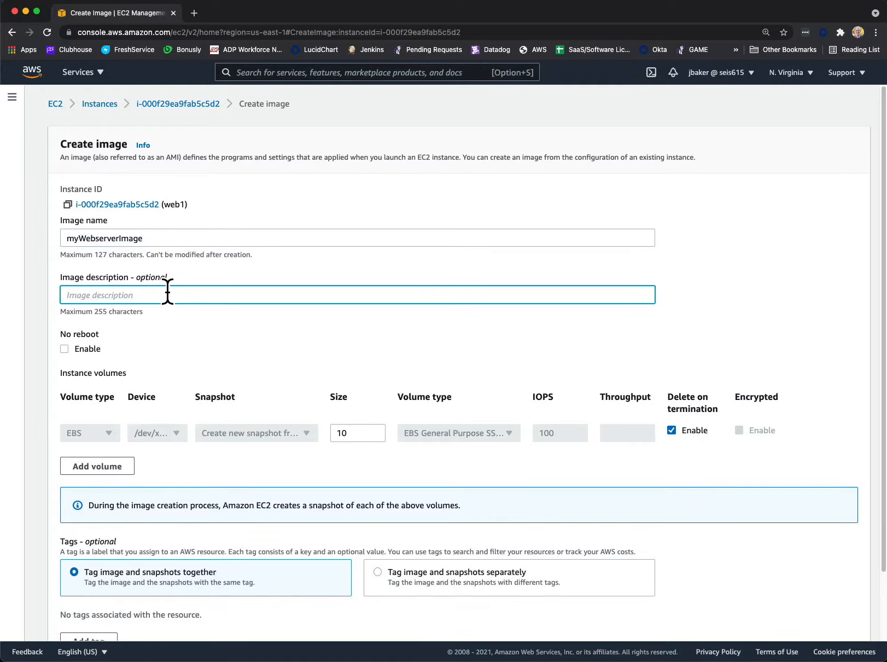
{"action": "type", "text": "a webserver"}
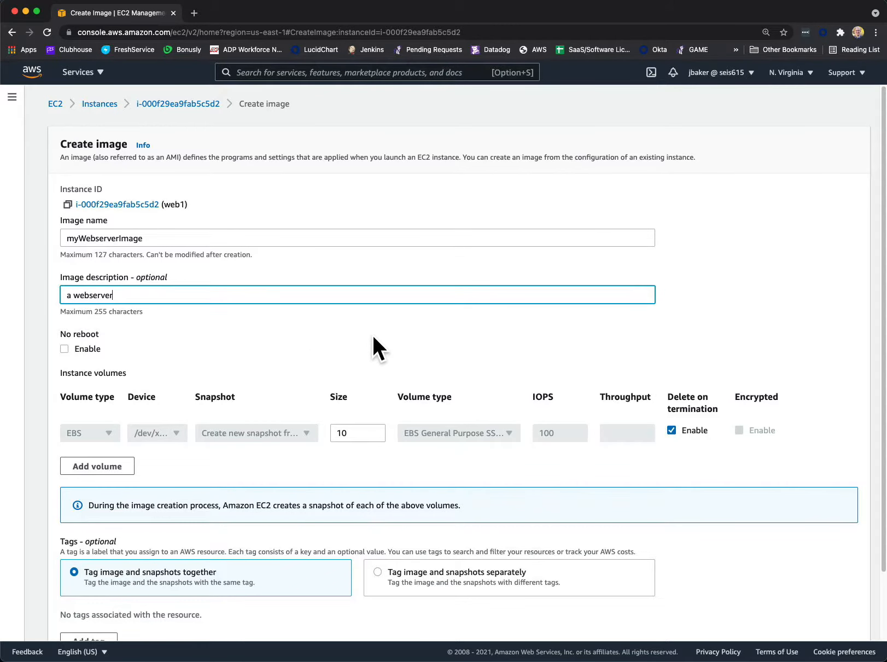
{"action": "scroll", "coordinate": [372, 337], "scroll_direction": "down", "scroll_amount": 2}
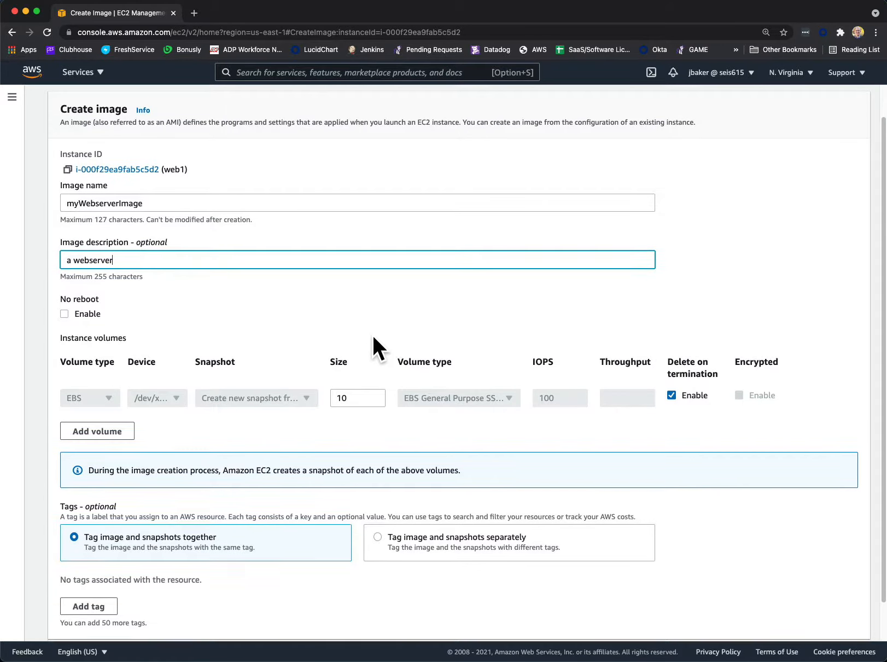
{"action": "scroll", "coordinate": [374, 337], "scroll_direction": "down", "scroll_amount": 2}
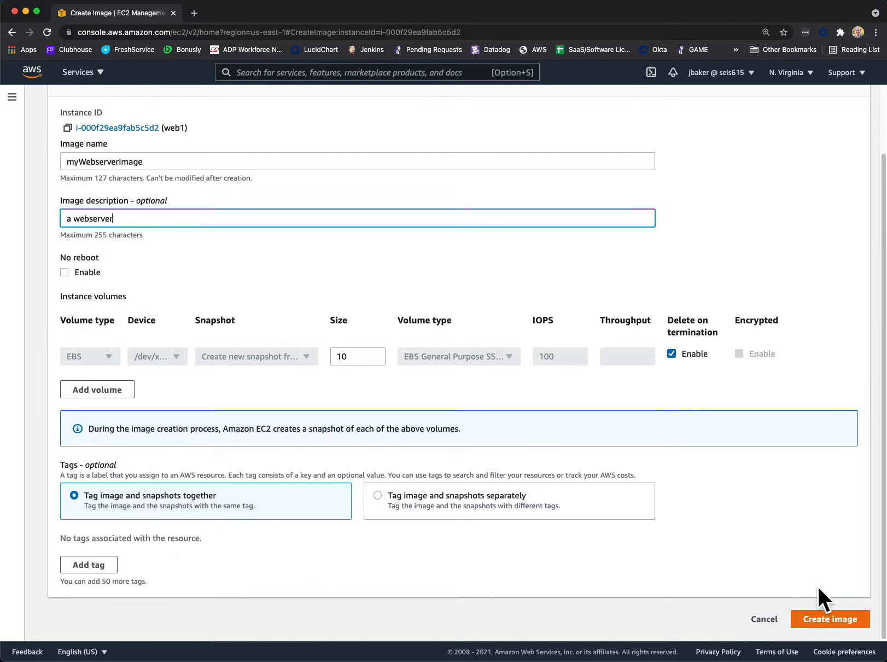
{"action": "left_click", "coordinate": [837, 621]}
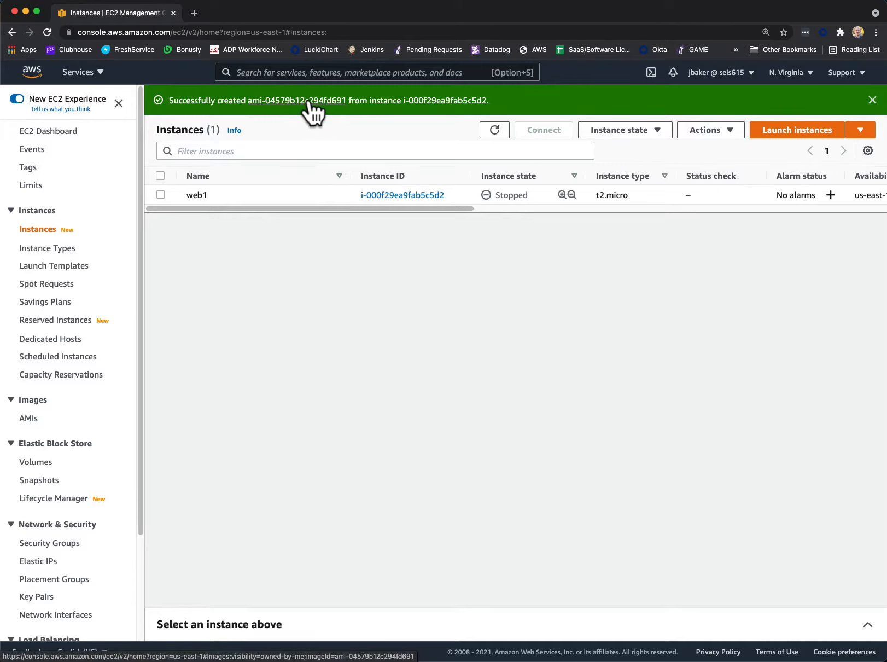
Step: Open the list of owned AMIs and show the details of myWebserverImage
{"action": "left_click", "coordinate": [29, 419]}
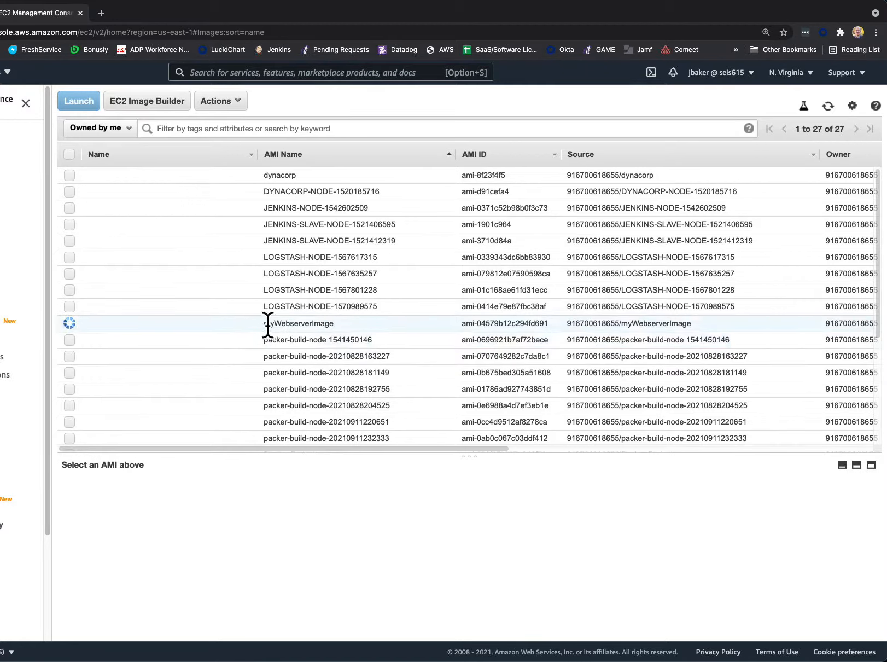
{"action": "left_click", "coordinate": [287, 323]}
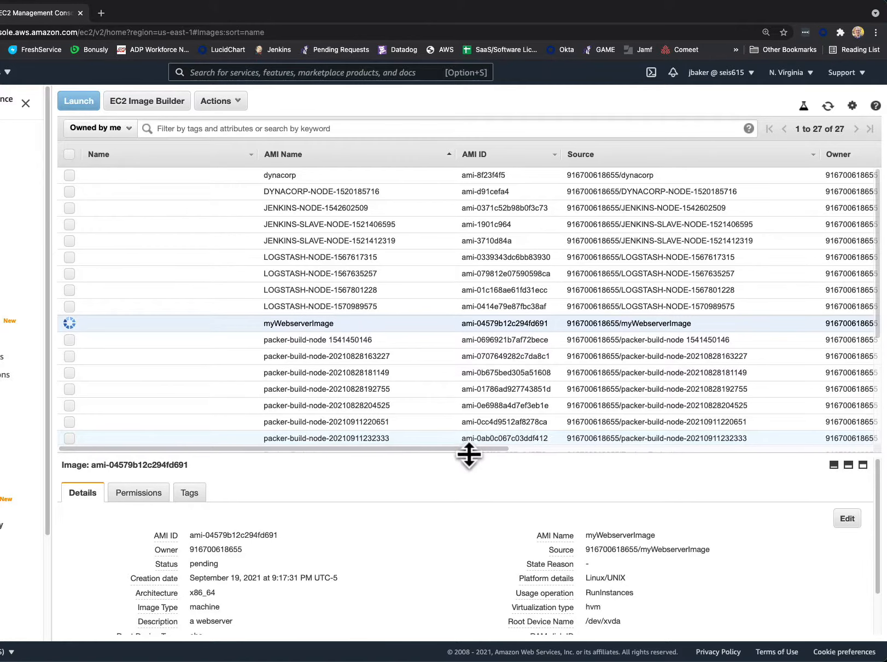
Step: Enlarge the details area of myWebserverImage to review its status and full properties alongside the AMI list
{"action": "left_click_drag", "start_coordinate": [470, 453], "coordinate": [463, 312]}
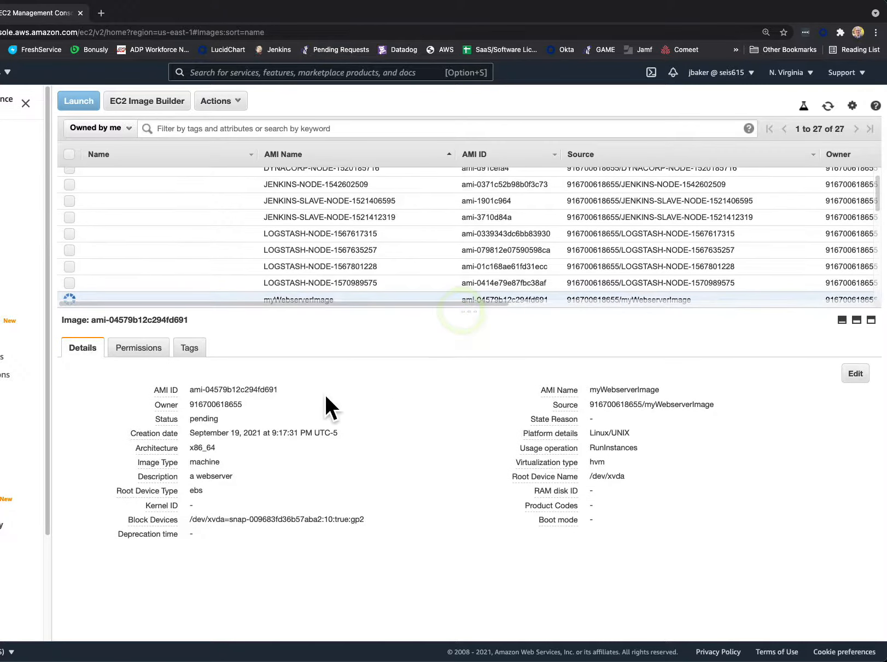
{"action": "mouse_move", "coordinate": [168, 420]}
{"action": "scroll", "coordinate": [518, 236], "scroll_direction": "down", "scroll_amount": 5}
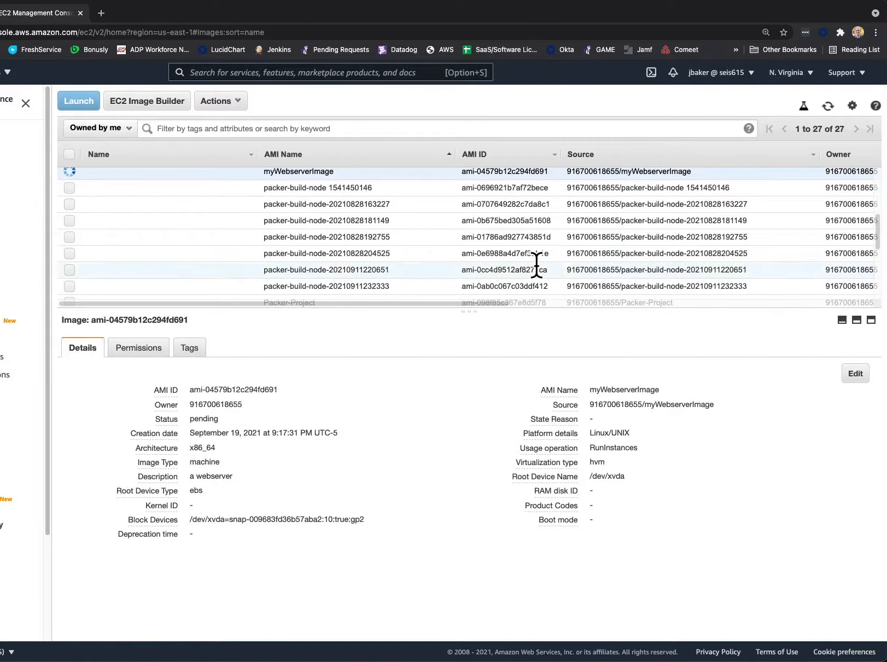
{"action": "scroll", "coordinate": [536, 263], "scroll_direction": "up", "scroll_amount": 1}
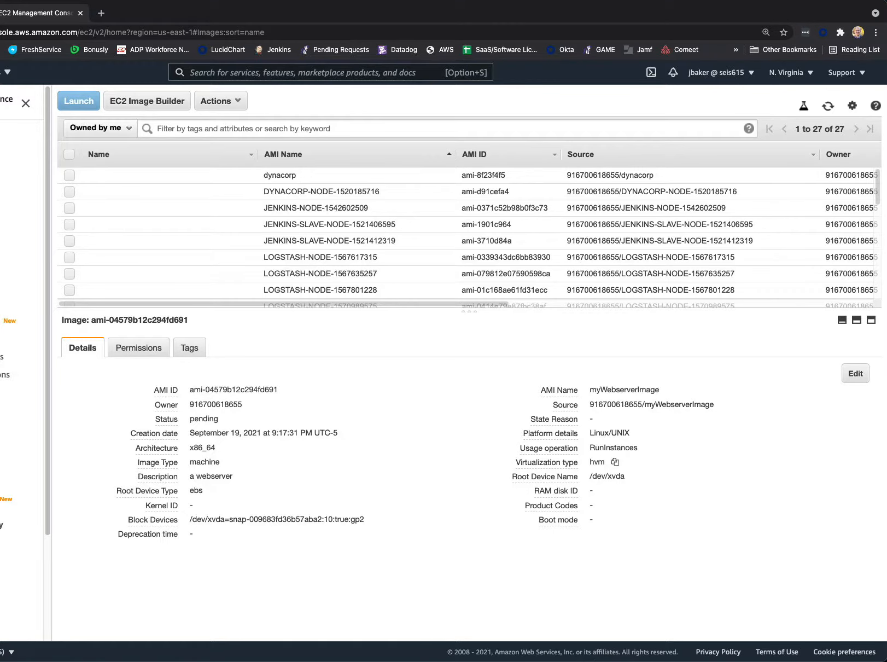
{"action": "right_click", "coordinate": [634, 661]}
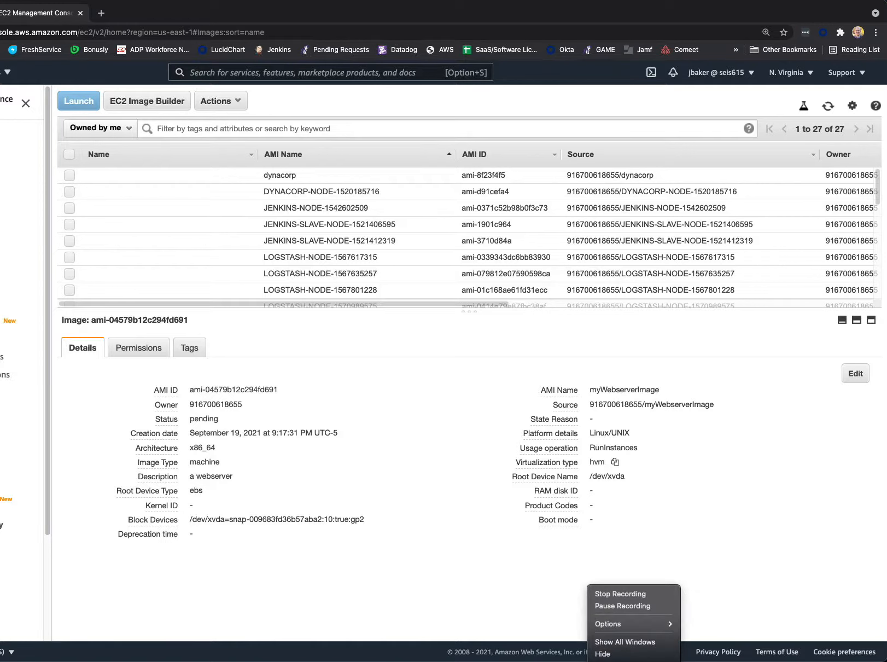
{"action": "left_click", "coordinate": [624, 607]}
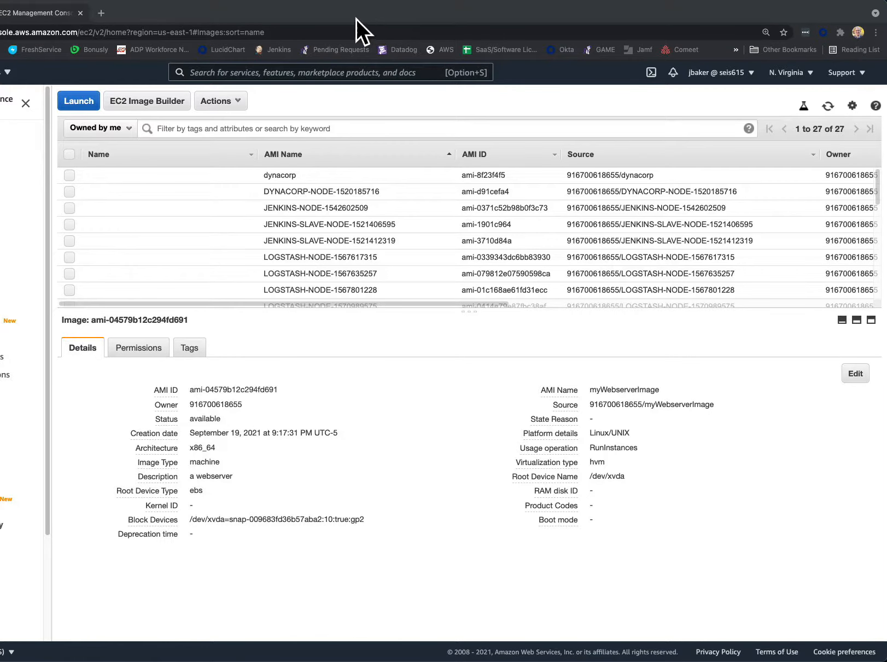
Step: Return to the instances list, terminate the web1 instance and confirm the termination
{"action": "left_click", "coordinate": [199, 9]}
{"action": "left_click_drag", "start_coordinate": [200, 9], "coordinate": [219, 10]}
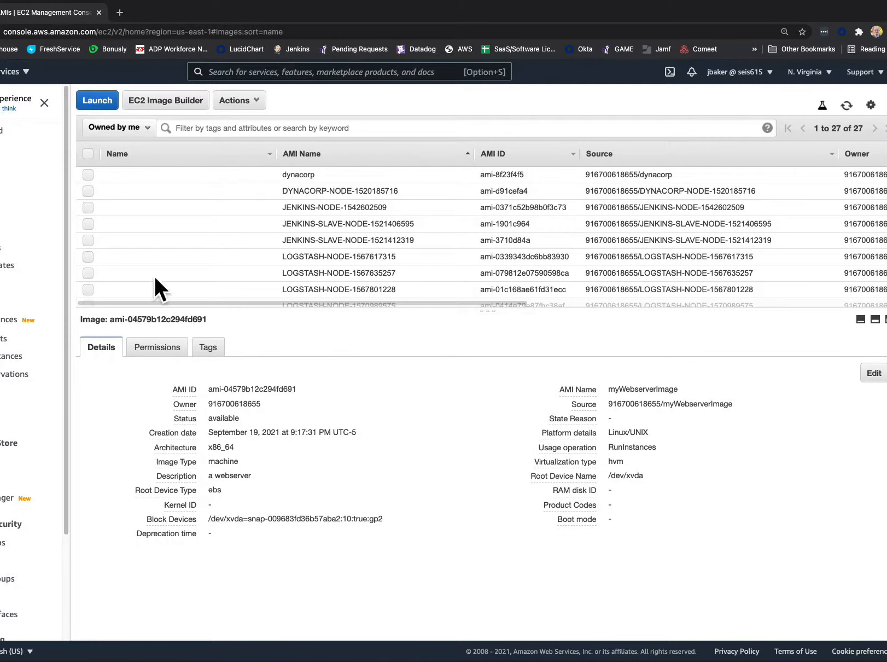
{"action": "left_click_drag", "start_coordinate": [247, 9], "coordinate": [316, 8]}
{"action": "left_click", "coordinate": [34, 228]}
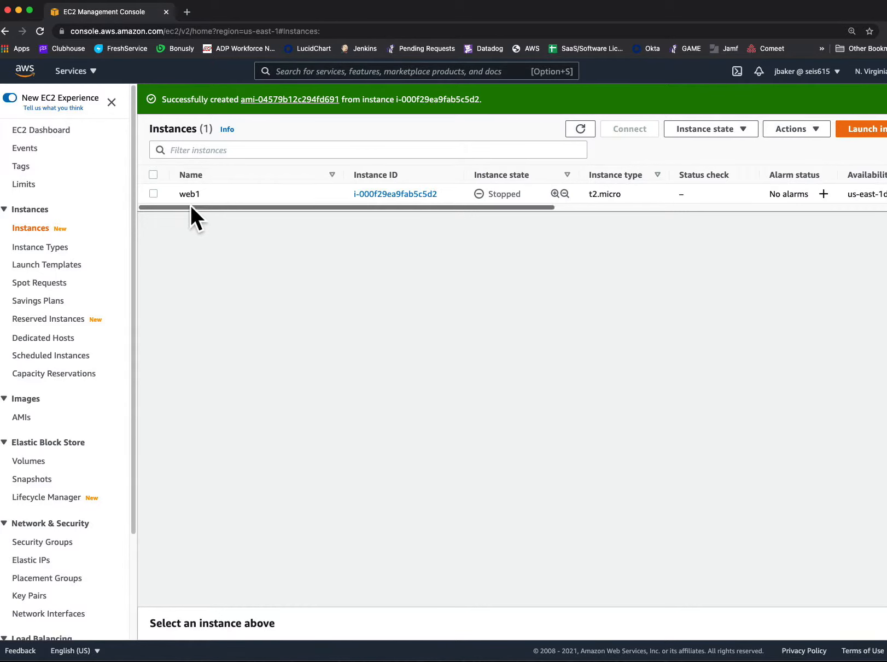
{"action": "left_click", "coordinate": [154, 194]}
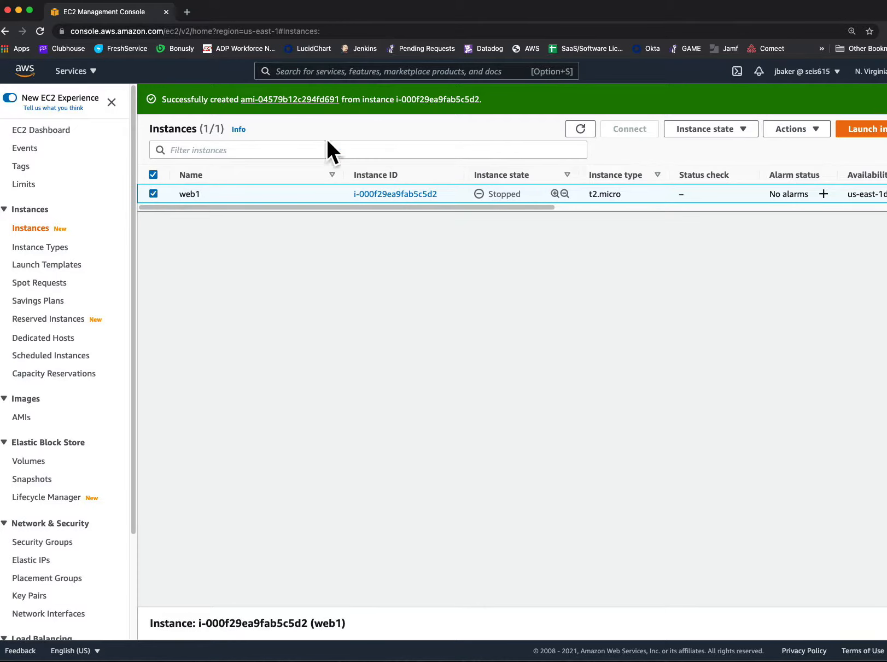
{"action": "left_click", "coordinate": [744, 130]}
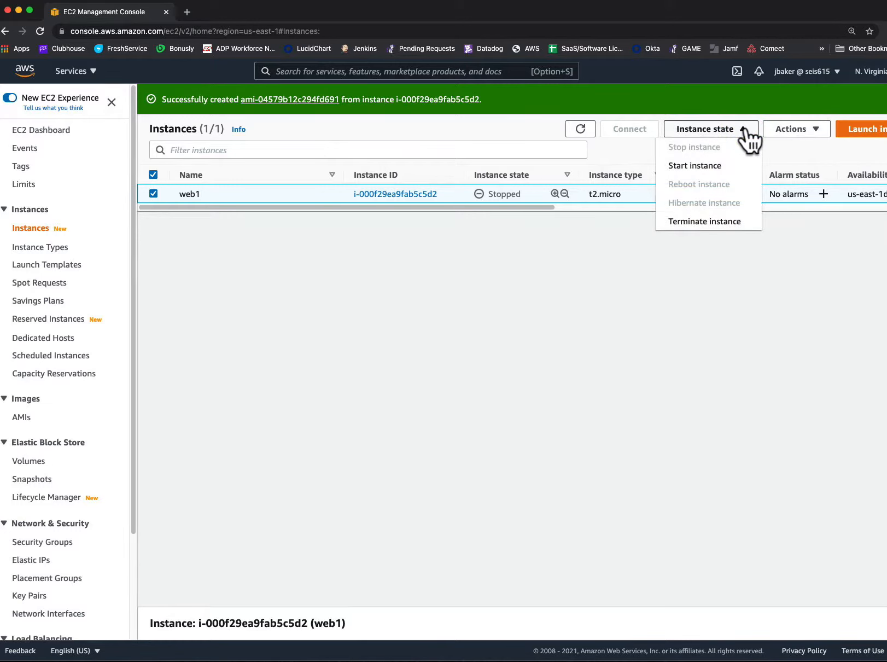
{"action": "left_click", "coordinate": [721, 221]}
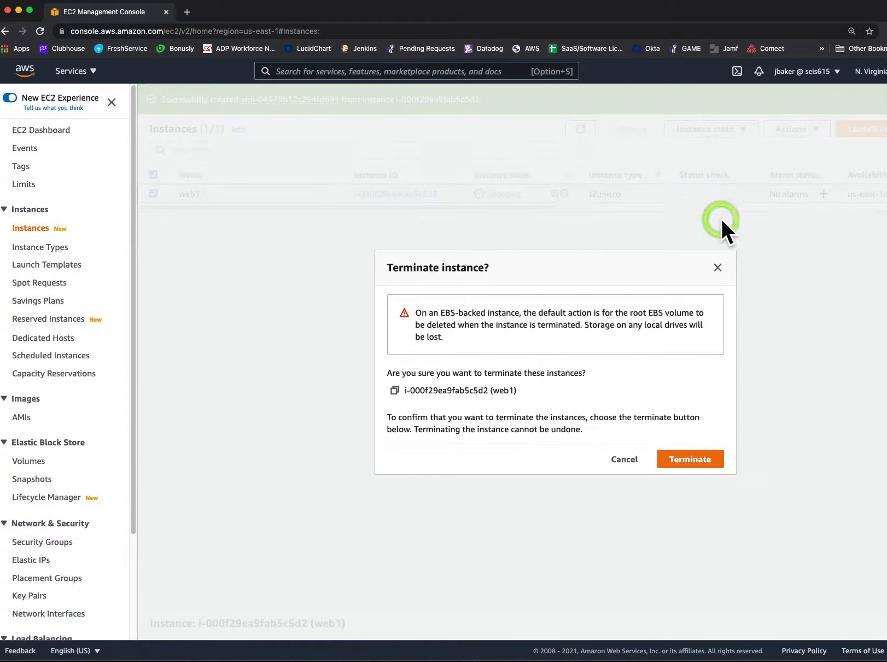
{"action": "left_click", "coordinate": [691, 460]}
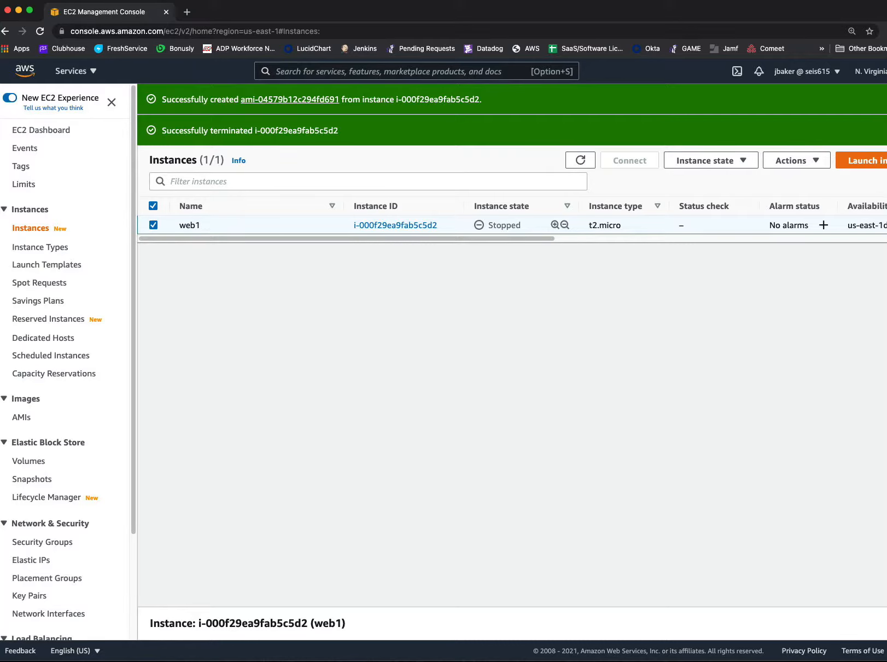
{"action": "left_click", "coordinate": [634, 661]}
{"action": "left_click", "coordinate": [623, 595]}
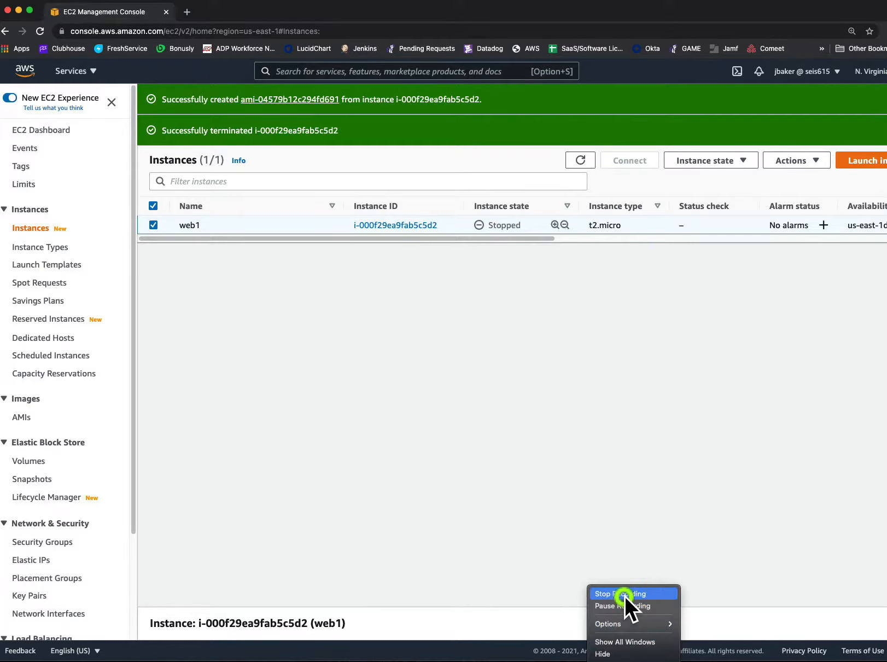